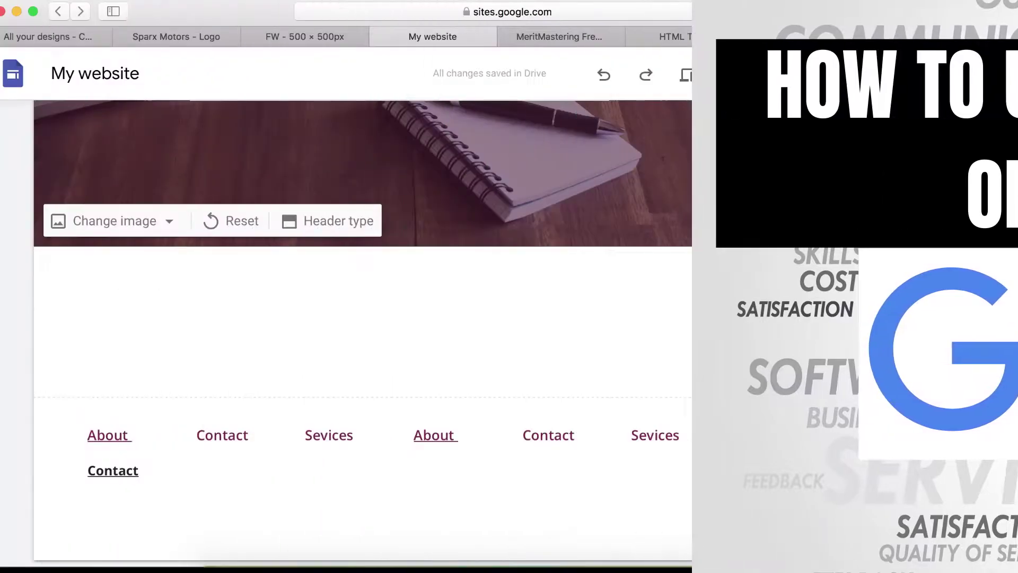
pyautogui.scroll(-3, 976, 377)
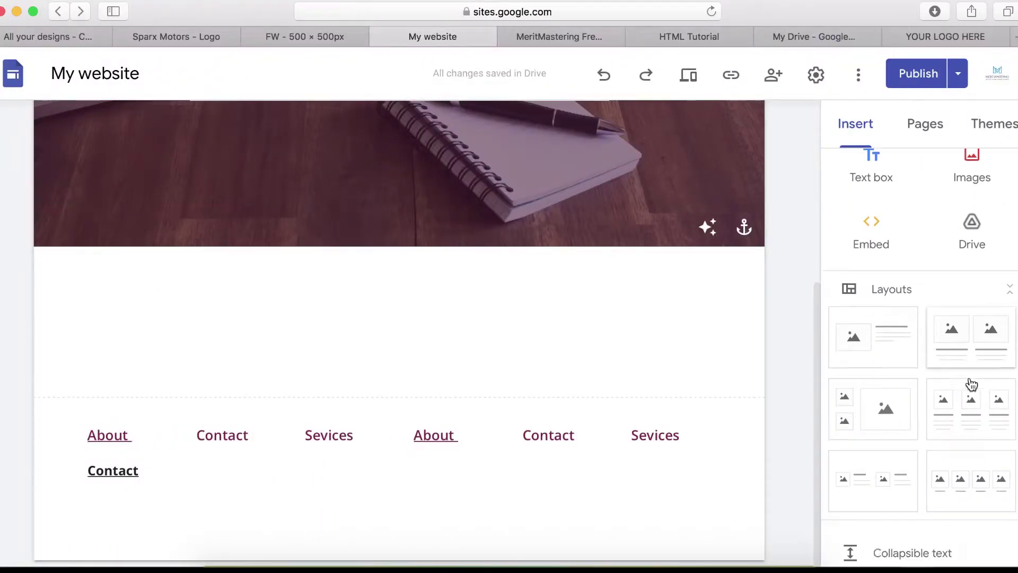
pyautogui.scroll(-2, 955, 359)
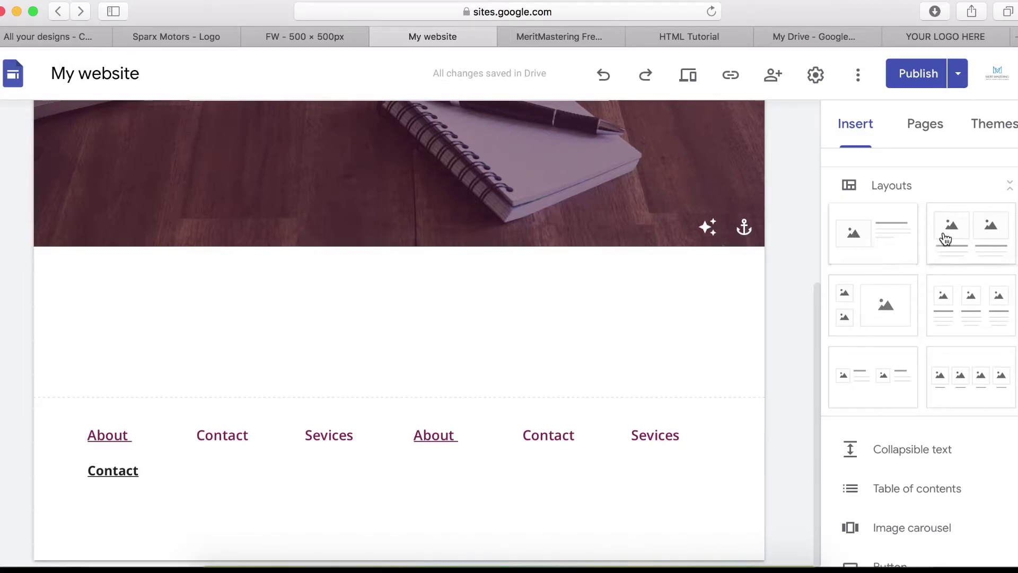
# Insert the first image-beside-text layout and open its image placeholder's fill choices.
pyautogui.click(888, 244)
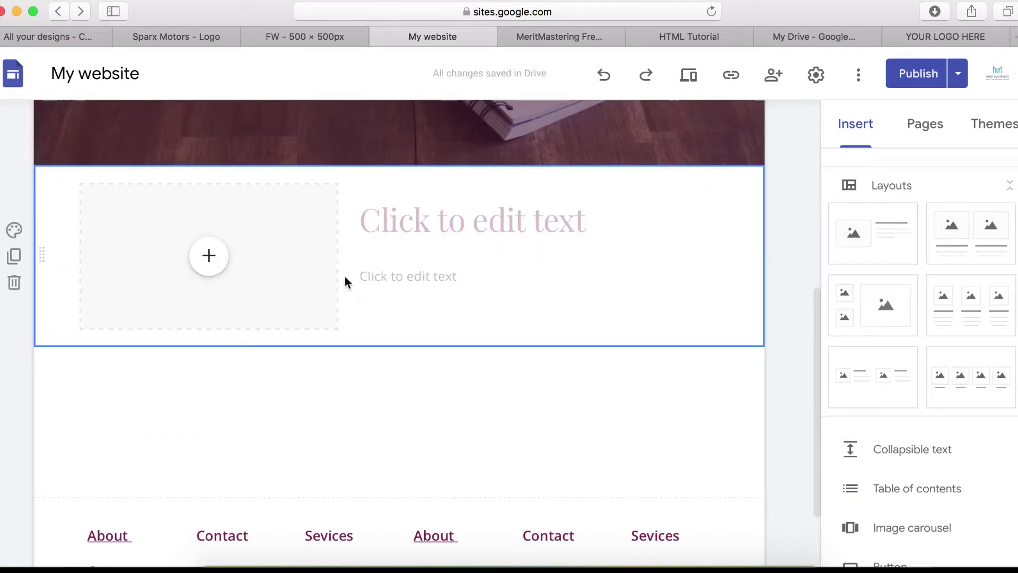
pyautogui.click(210, 260)
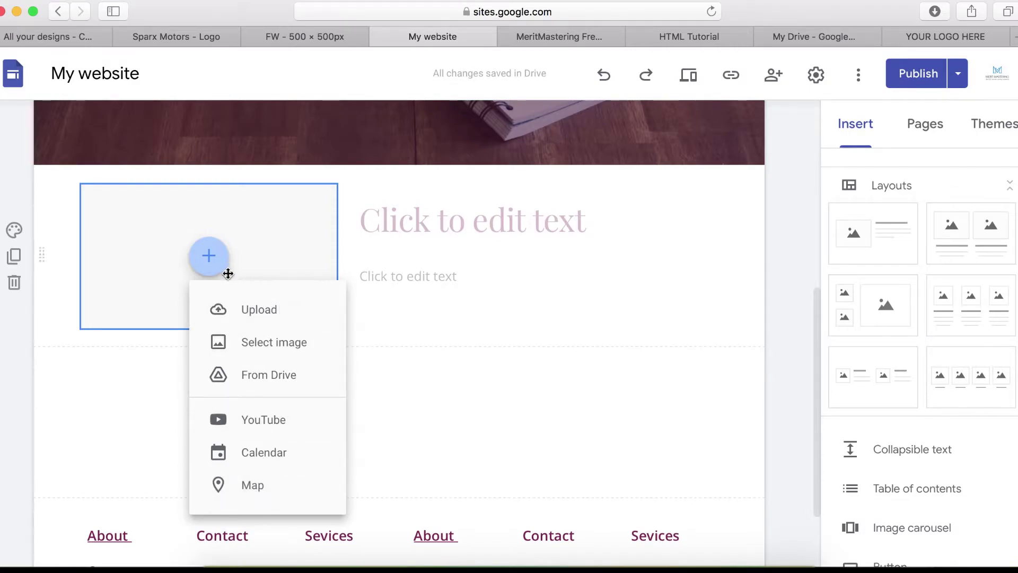
# Insert the Nov 17, 2018 Merit Mastering team photo from Photos into the image slot.
pyautogui.click(269, 345)
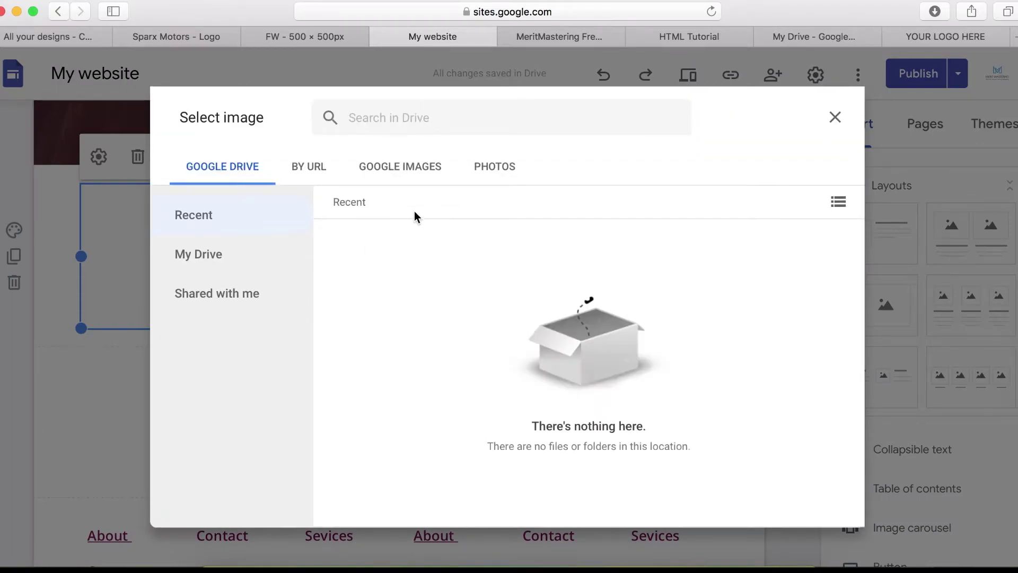
pyautogui.click(486, 170)
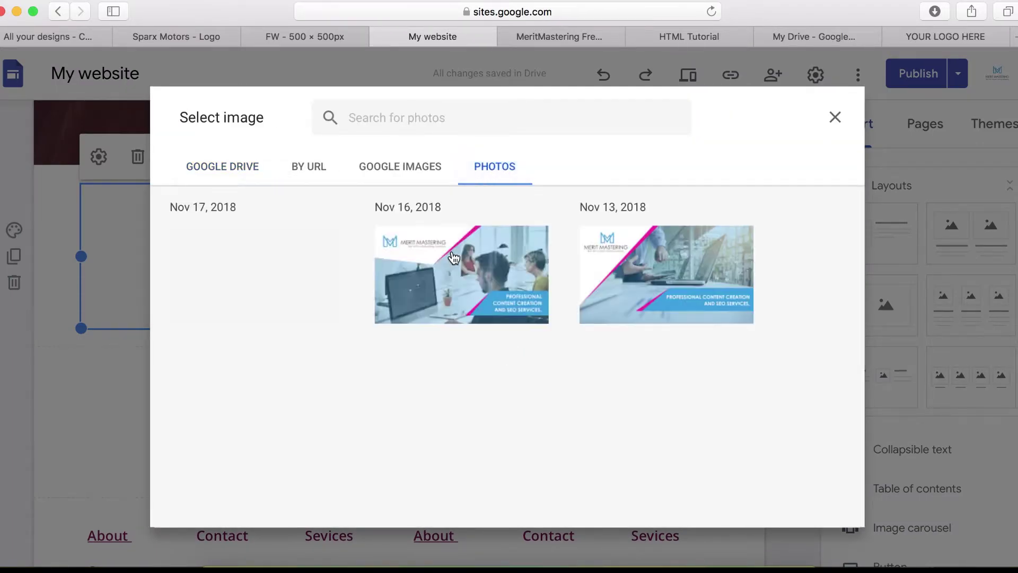
pyautogui.click(279, 274)
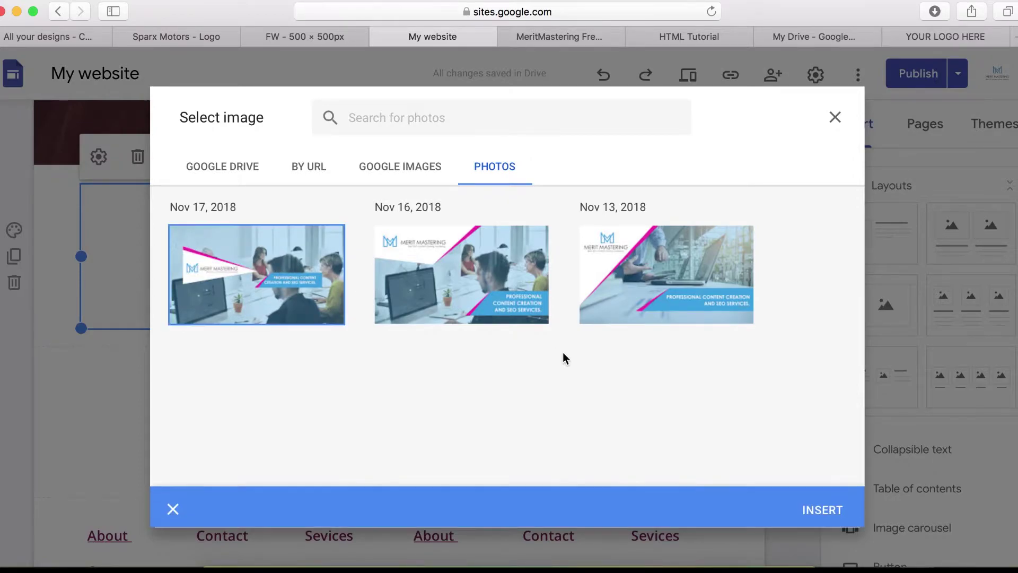
pyautogui.click(822, 508)
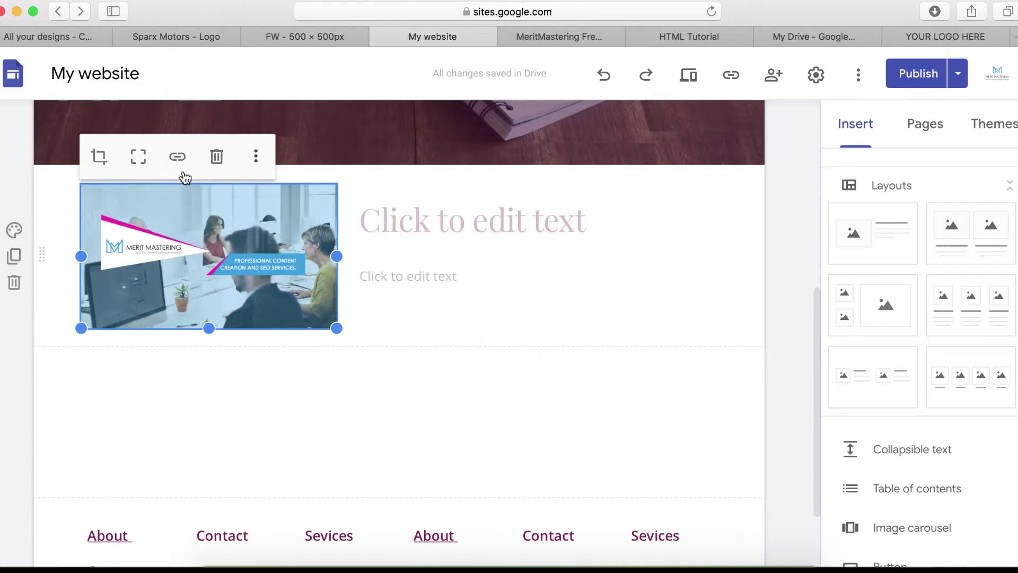
# Dismiss the link box, reselect the team photo and bring up its replace-image options.
pyautogui.click(176, 157)
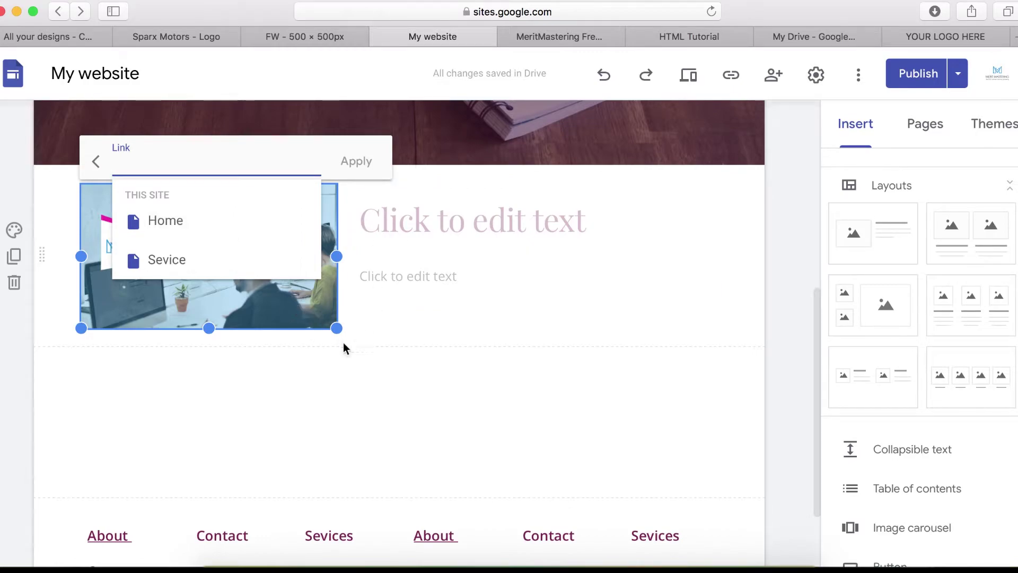
pyautogui.click(385, 340)
pyautogui.click(226, 207)
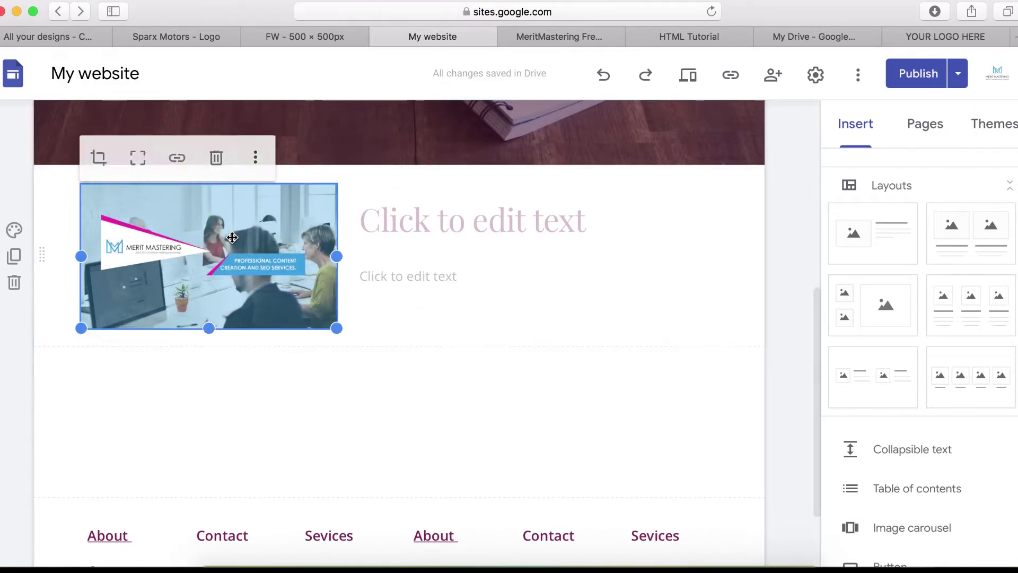
pyautogui.click(255, 156)
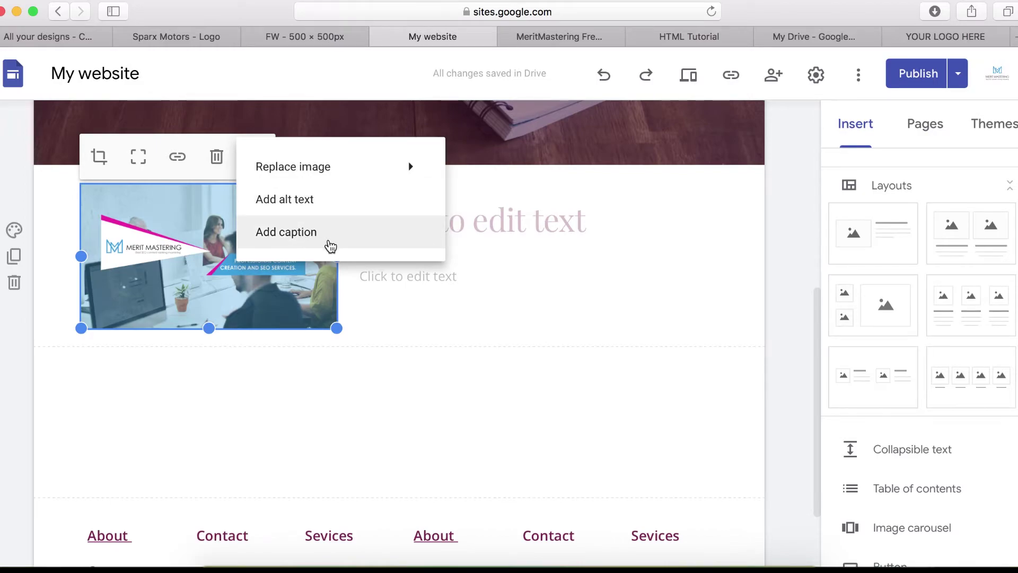
pyautogui.moveTo(335, 166)
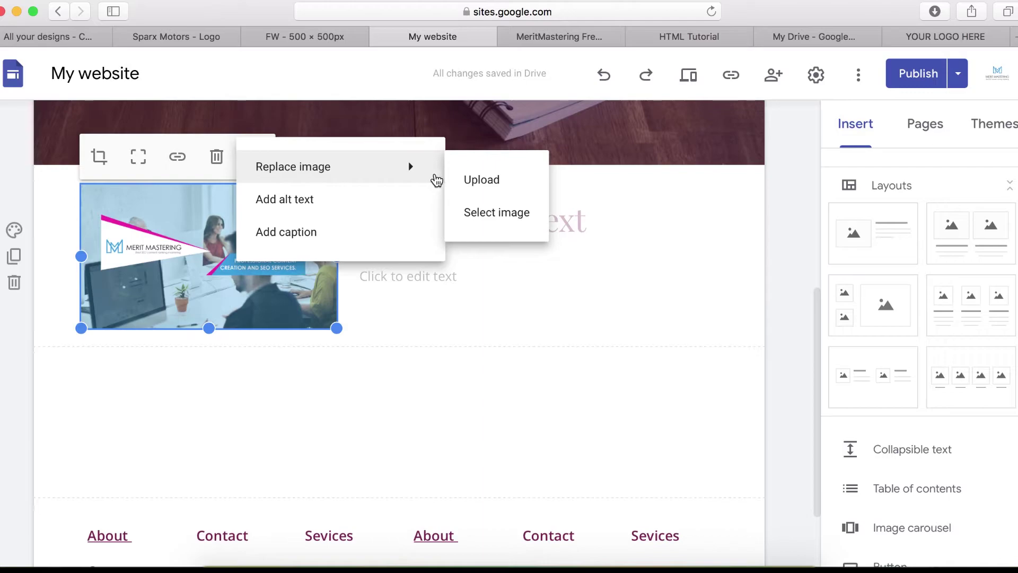
# Swap the team photo for the kettlebell gym photo from a Google Images 'fitness' search.
pyautogui.click(499, 218)
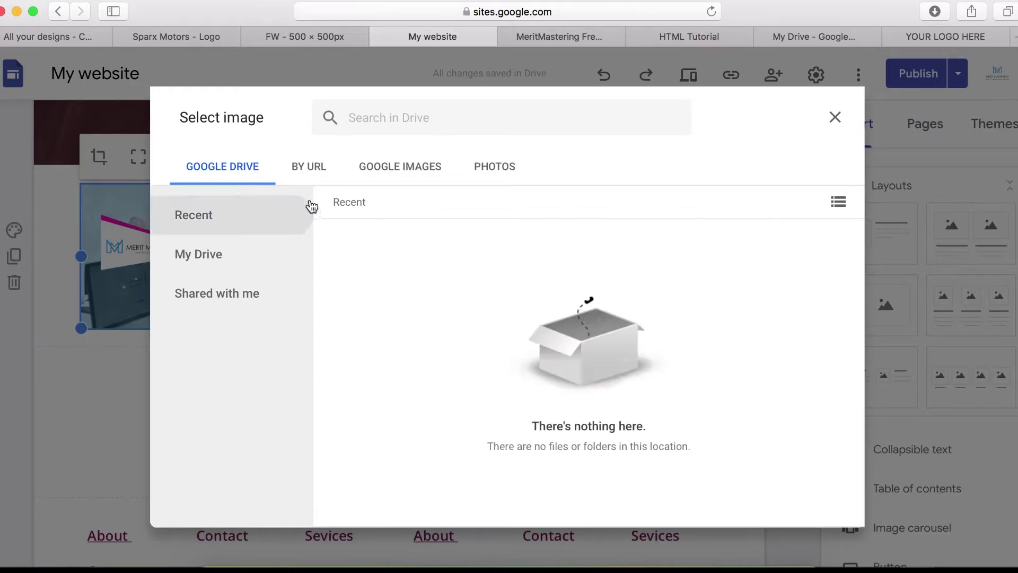
pyautogui.click(381, 171)
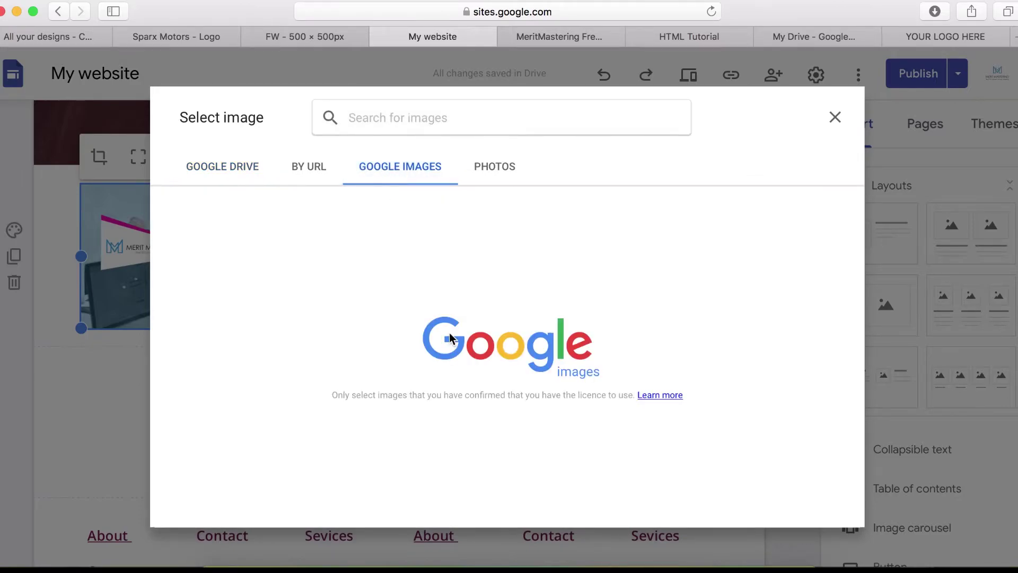
pyautogui.click(495, 167)
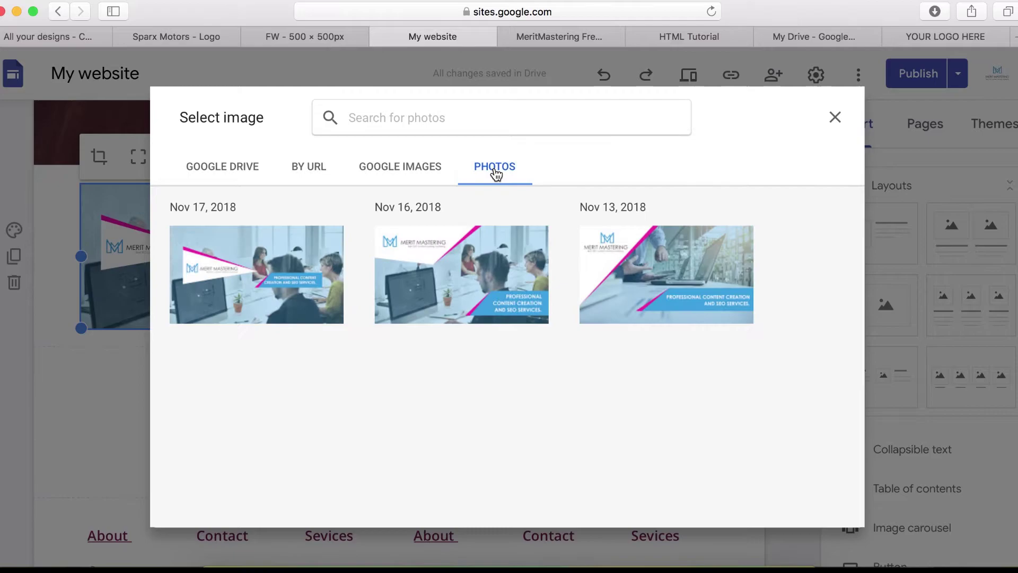
pyautogui.click(391, 169)
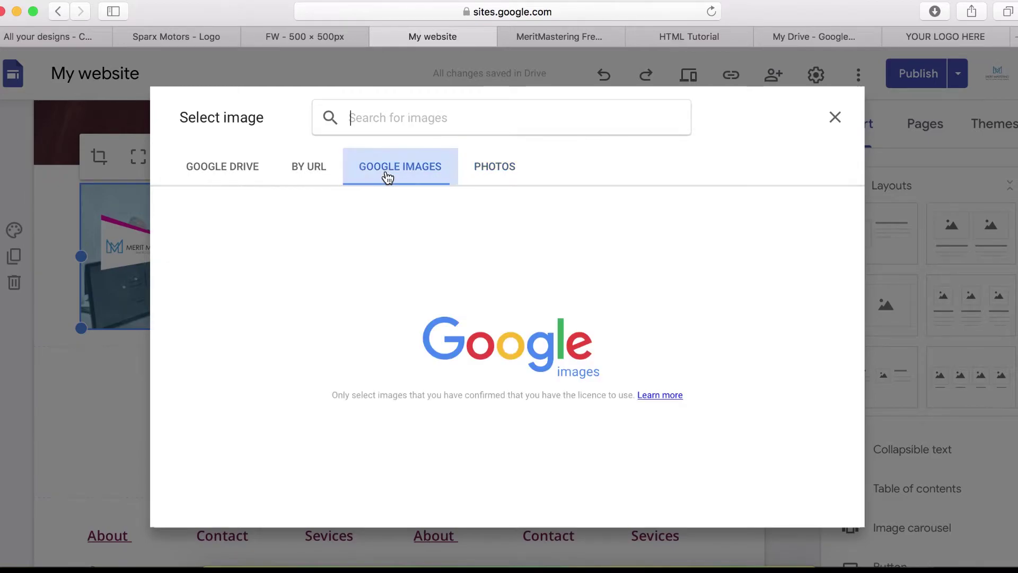
pyautogui.click(380, 120)
pyautogui.write('f')
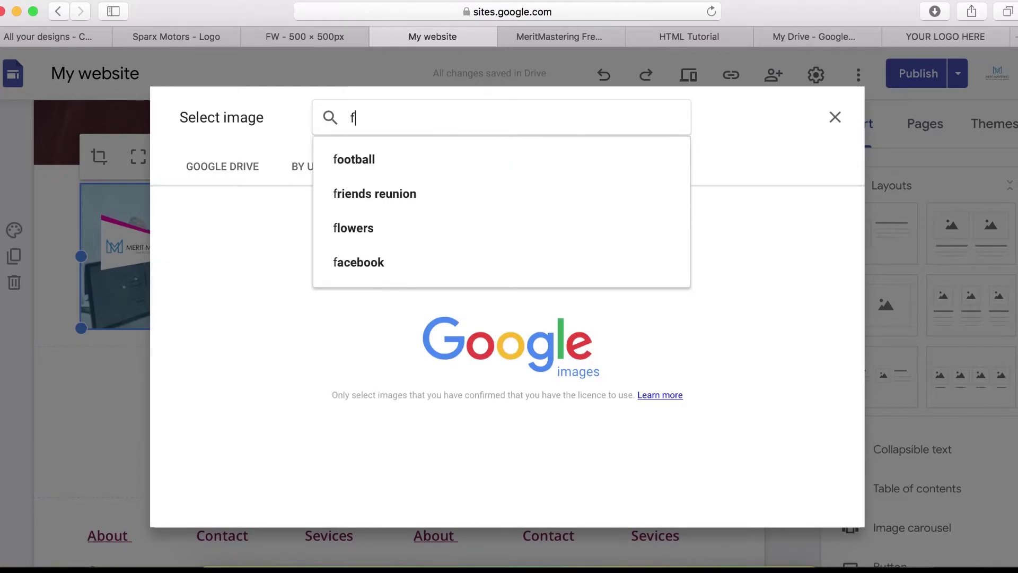
pyautogui.write('itness')
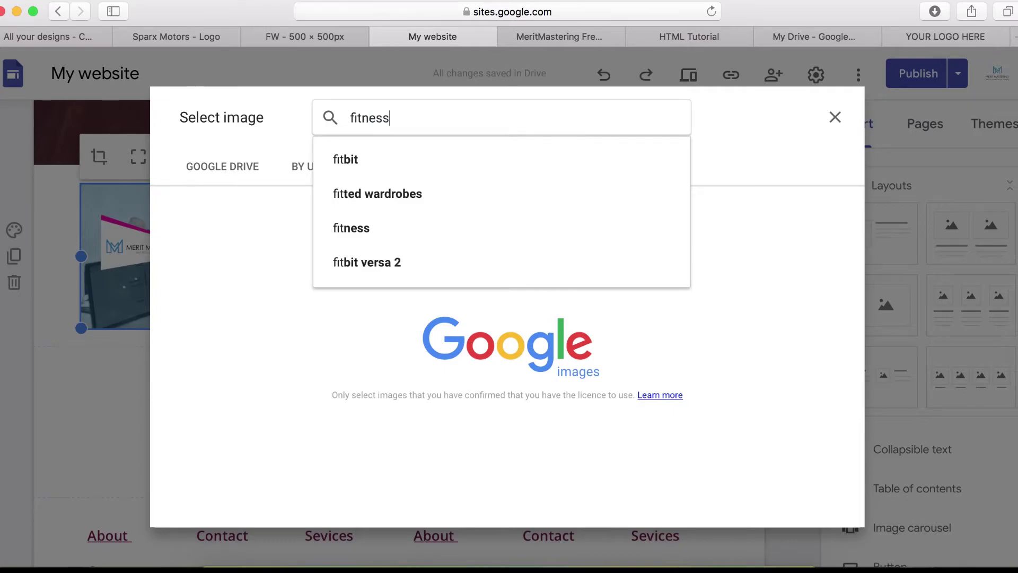
pyautogui.press('Return')
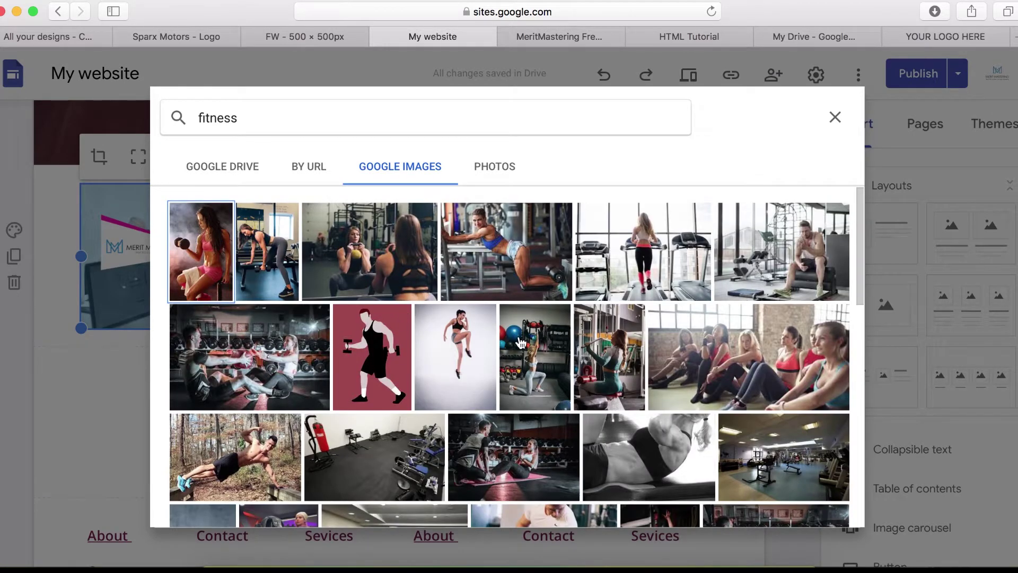
pyautogui.scroll(-3, 521, 341)
pyautogui.scroll(3, 520, 341)
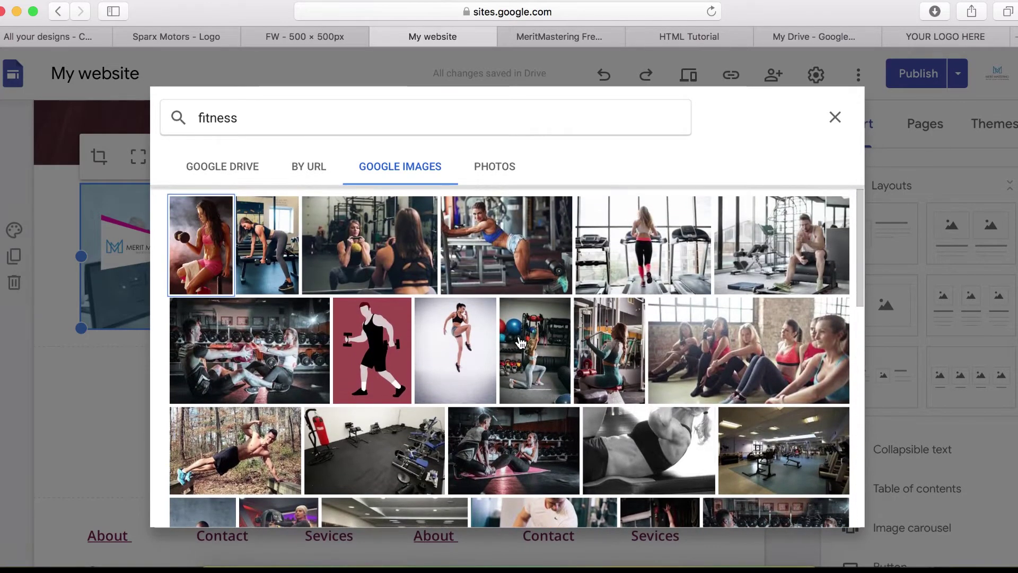
pyautogui.scroll(2, 521, 341)
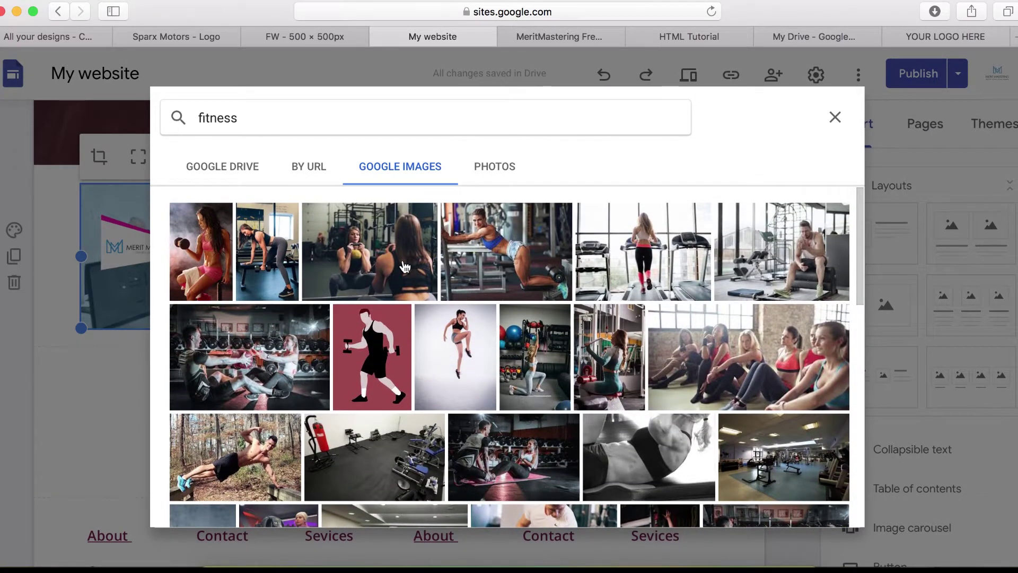
pyautogui.click(405, 267)
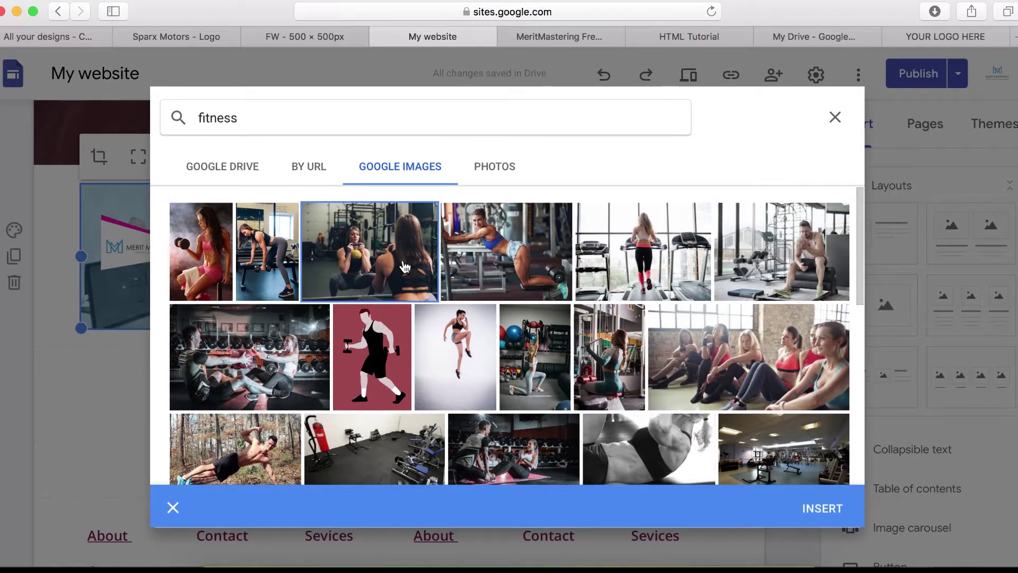
pyautogui.click(823, 507)
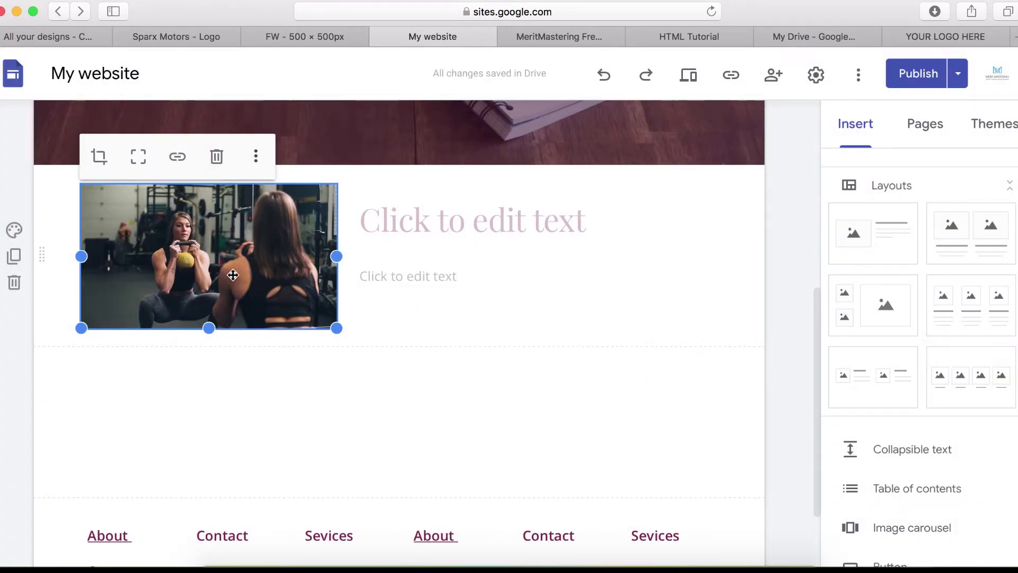
# Edit the trial title and paragraph text, erasing a stray letter and selecting 'test'.
pyautogui.click(469, 280)
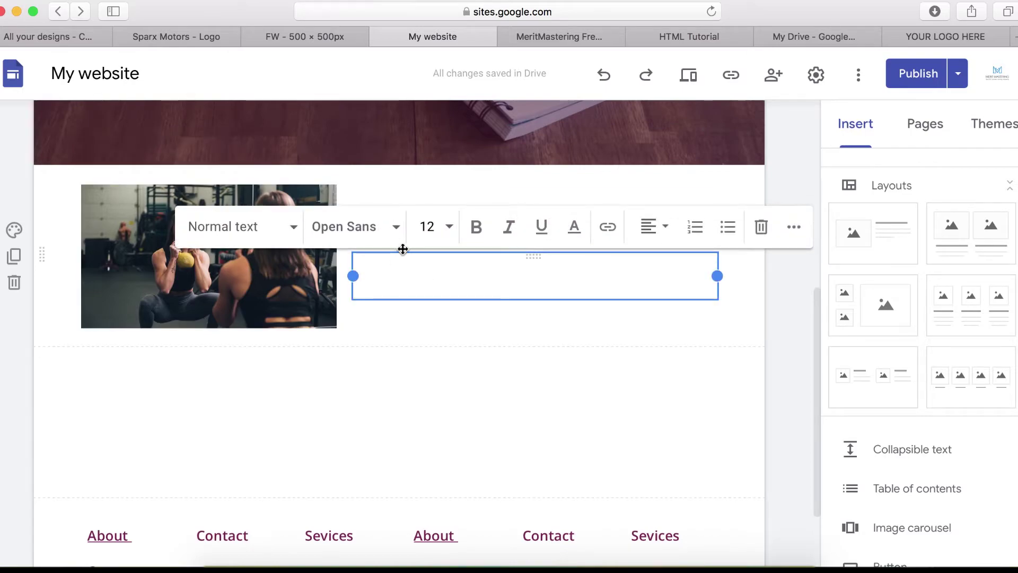
pyautogui.click(452, 342)
pyautogui.click(400, 213)
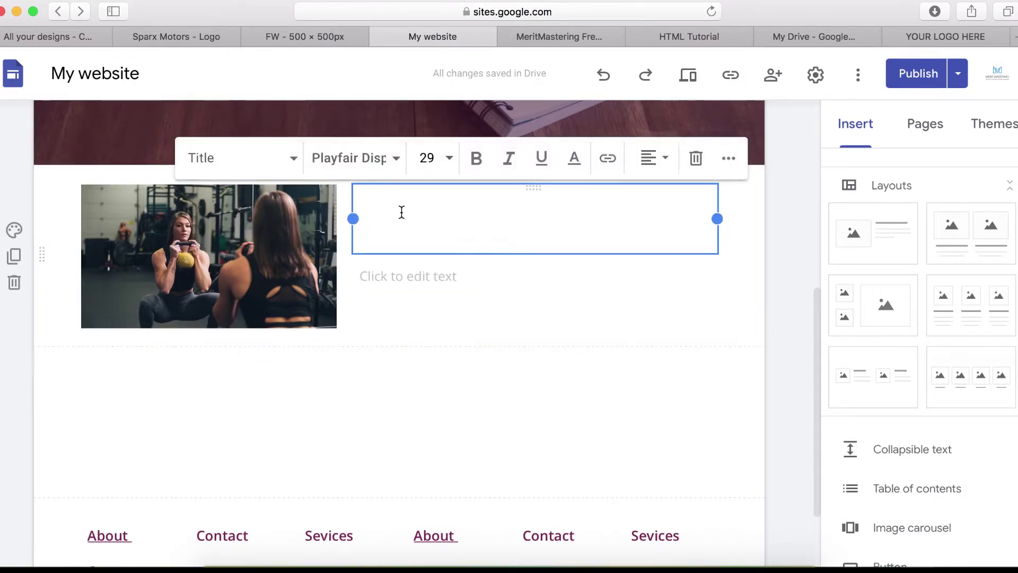
pyautogui.write('T')
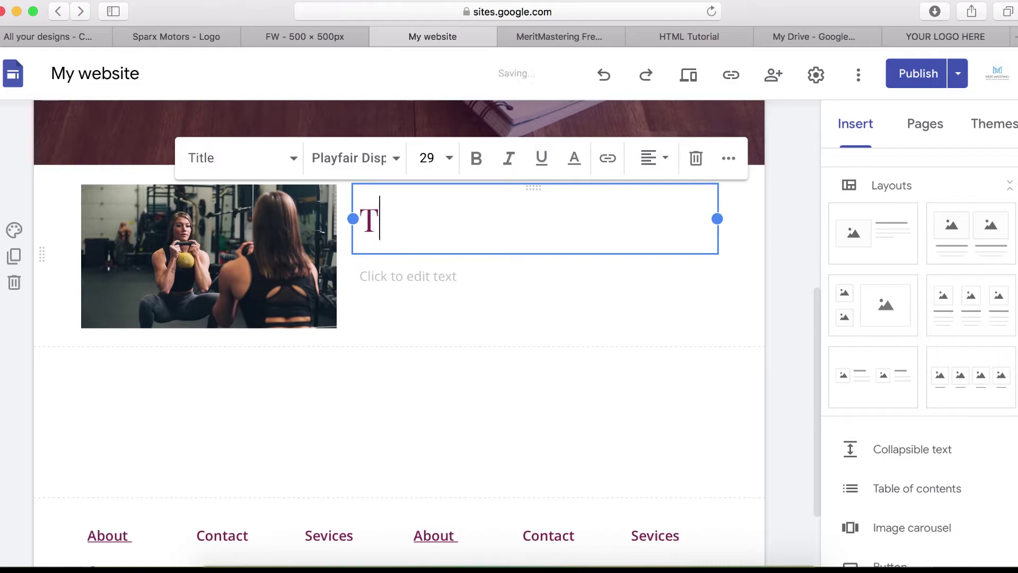
pyautogui.press('BackSpace')
pyautogui.write('Tex')
pyautogui.write('t')
pyautogui.click(421, 290)
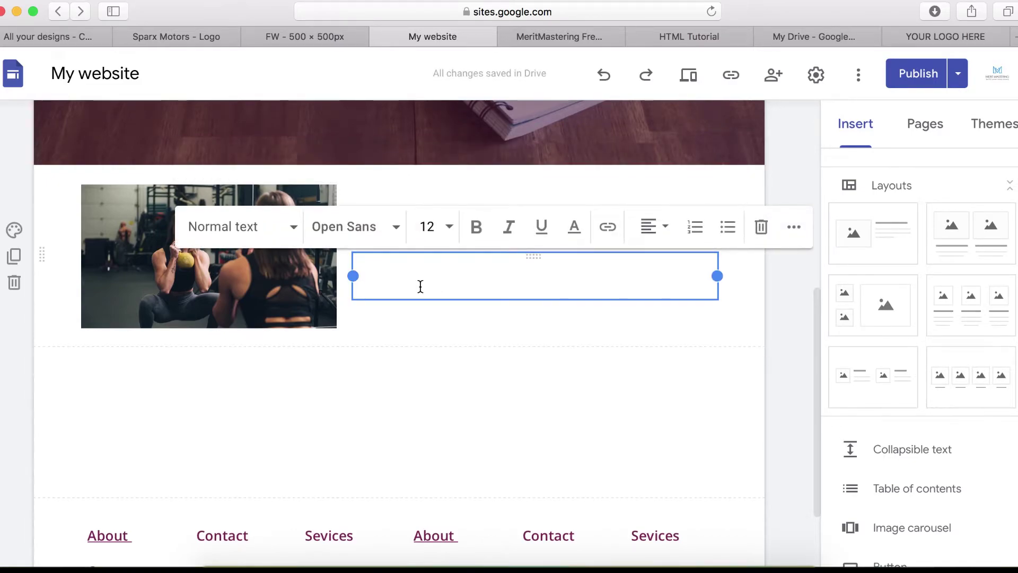
pyautogui.write('test')
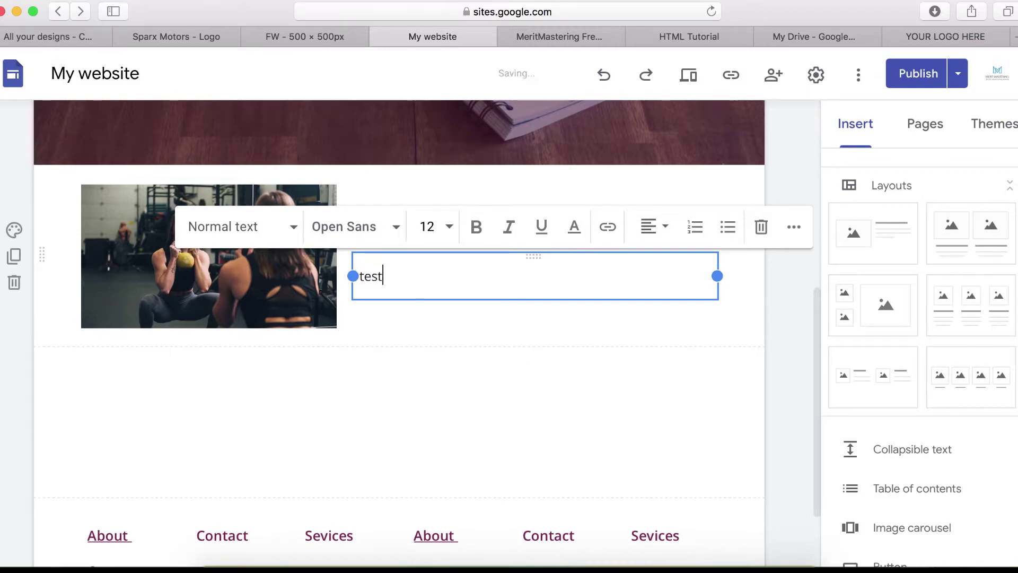
pyautogui.click(455, 303)
pyautogui.doubleClick(372, 277)
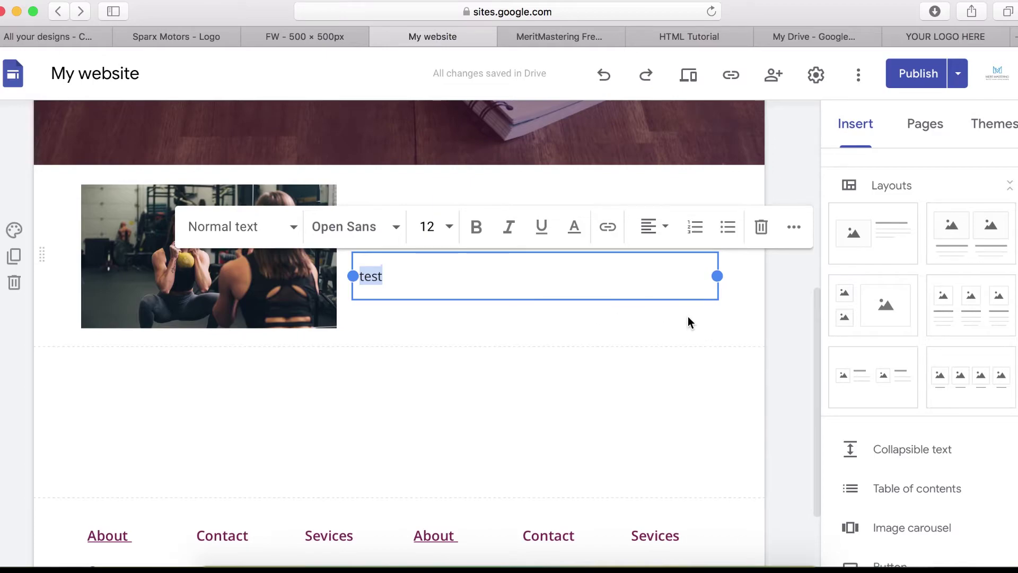
pyautogui.scroll(5, 698, 320)
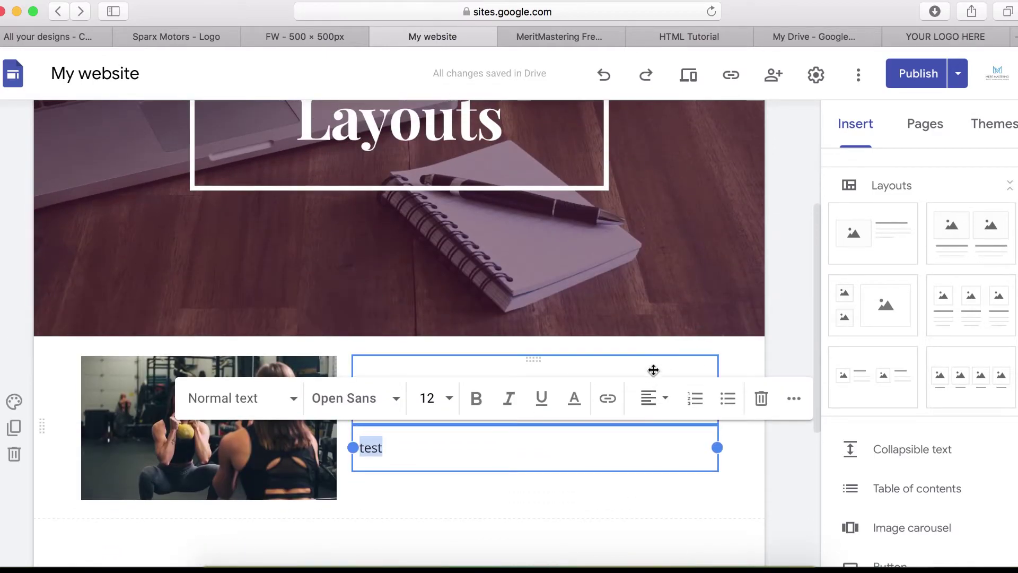
pyautogui.scroll(-5, 653, 370)
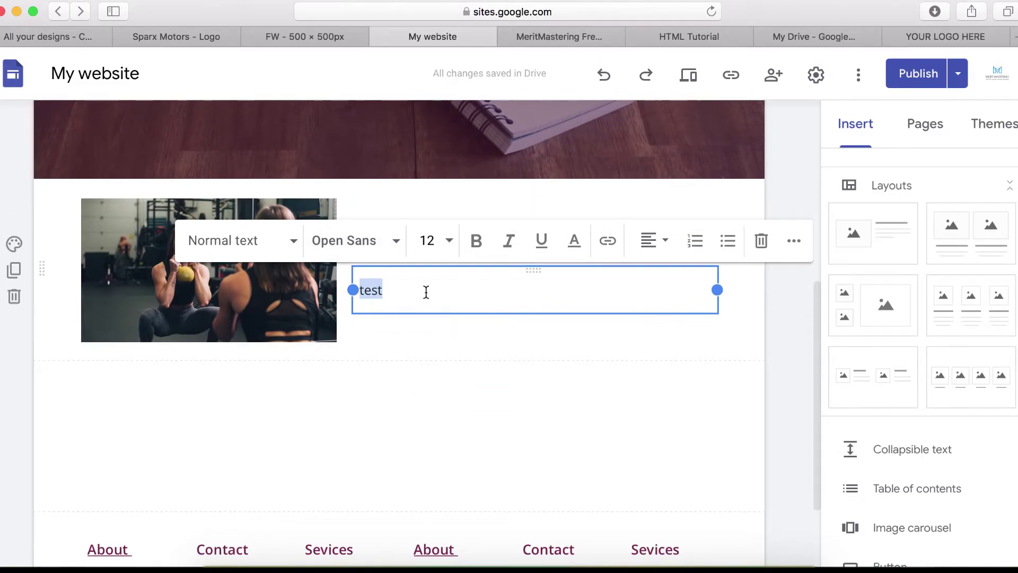
pyautogui.click(472, 345)
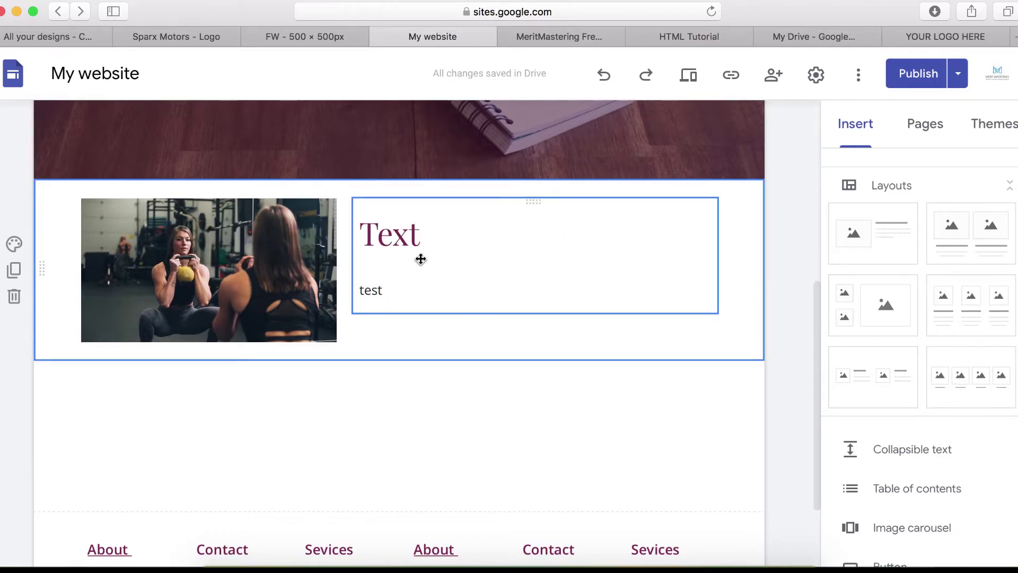
# Undo five times until the text and gym photo are gone, leaving an empty slot.
pyautogui.click(297, 252)
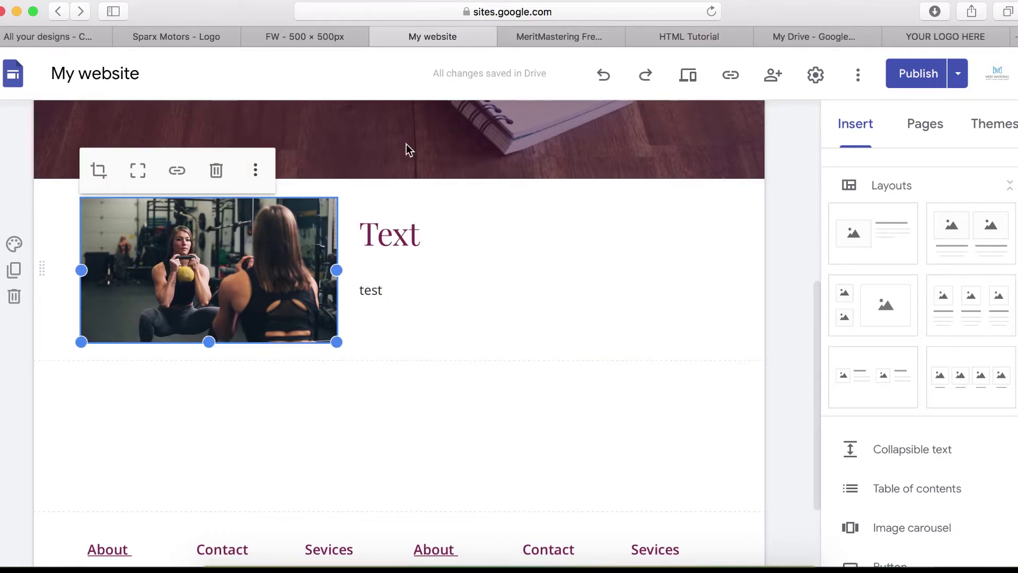
pyautogui.click(604, 74)
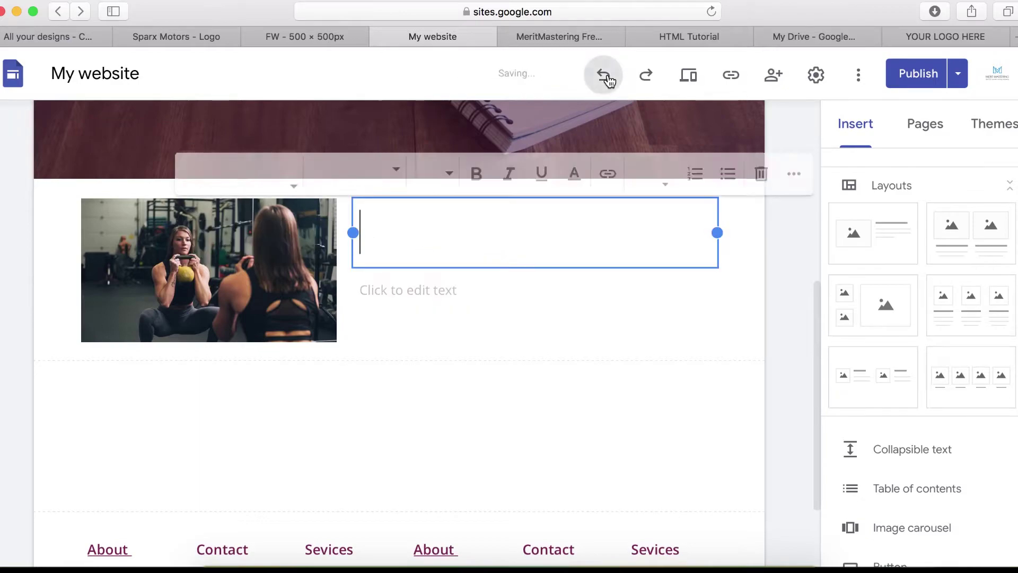
pyautogui.click(606, 77)
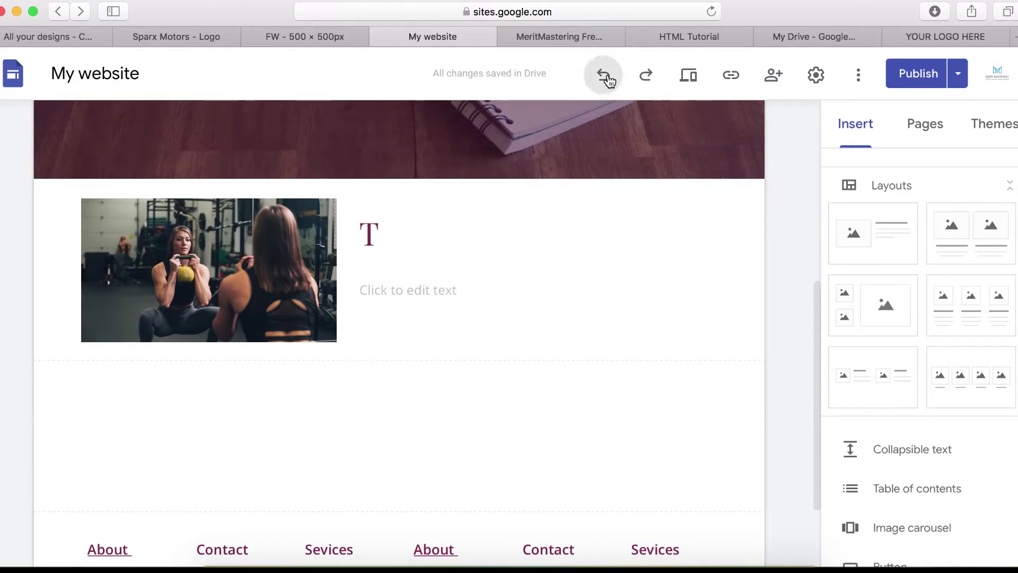
pyautogui.click(606, 77)
pyautogui.click(607, 77)
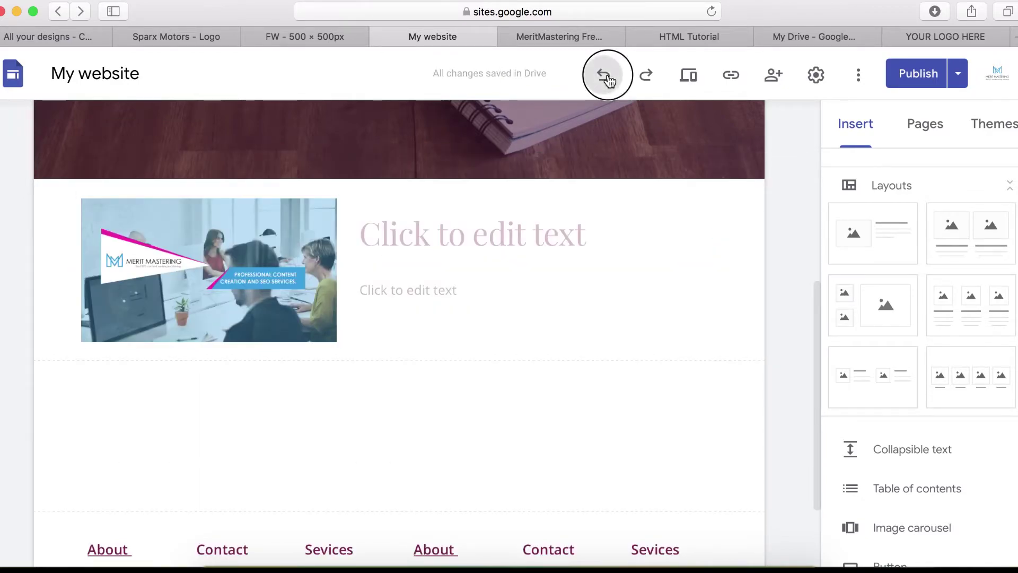
pyautogui.click(607, 78)
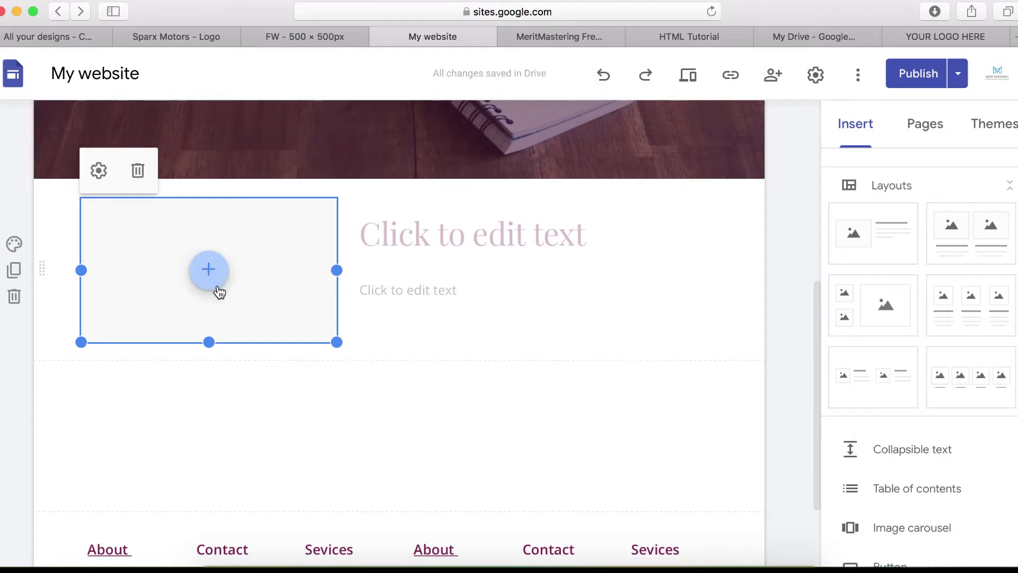
# Embed the 'LOW IMPACT home workout for all fitness levels' video from a YouTube 'fitness' search.
pyautogui.click(208, 274)
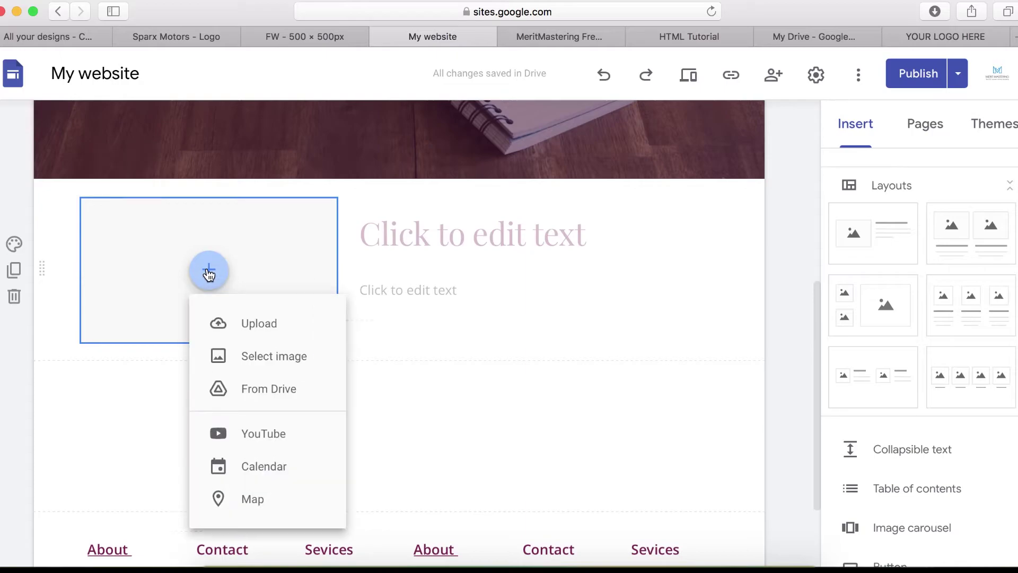
pyautogui.click(271, 441)
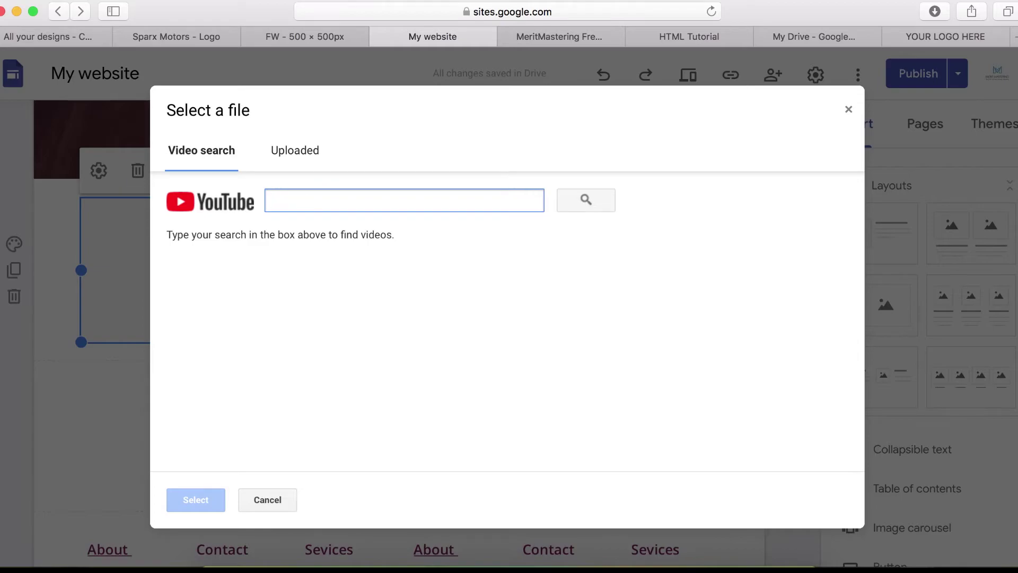
pyautogui.write('fitness')
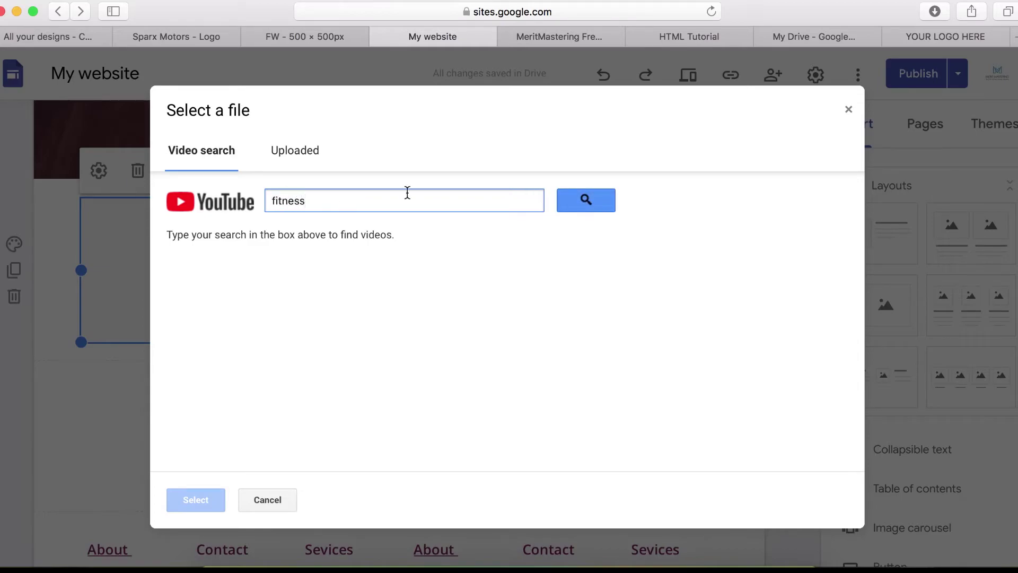
pyautogui.click(587, 199)
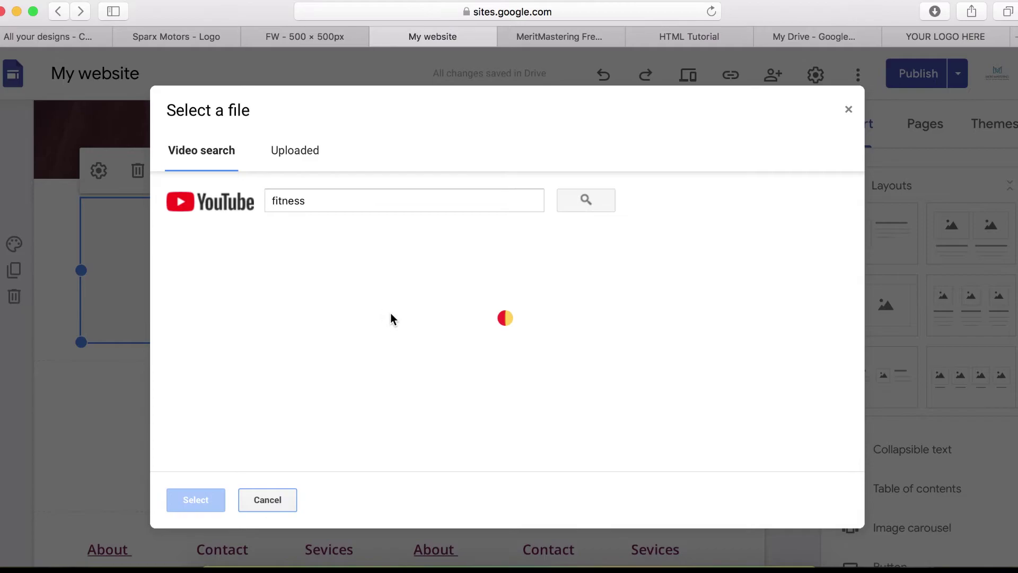
pyautogui.scroll(-5, 223, 349)
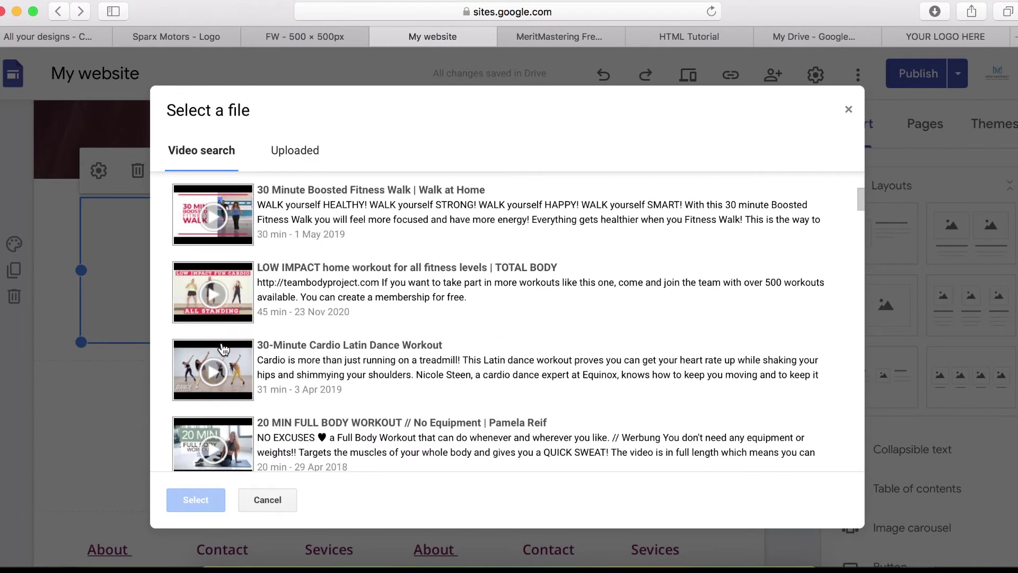
pyautogui.click(223, 298)
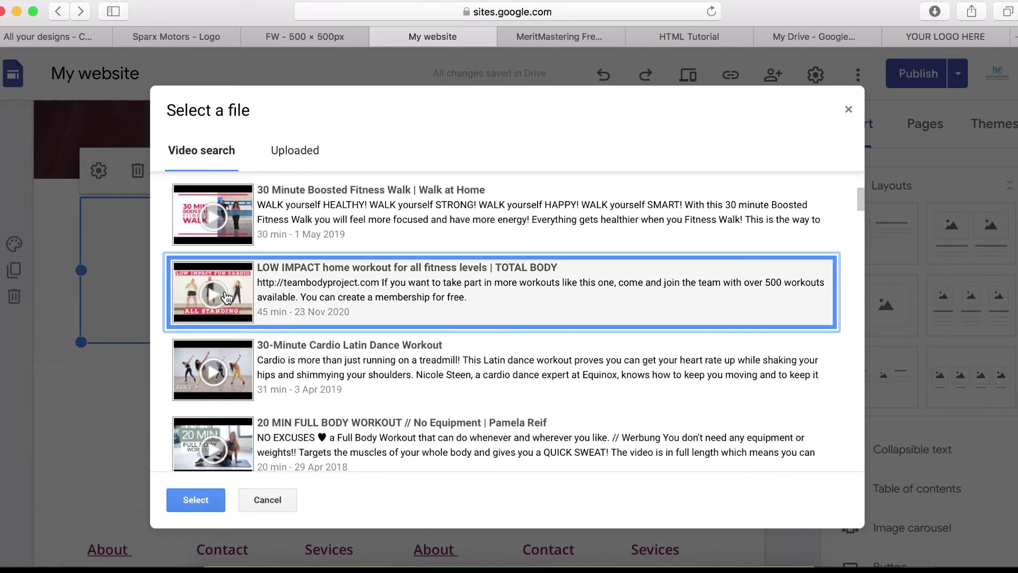
pyautogui.click(196, 500)
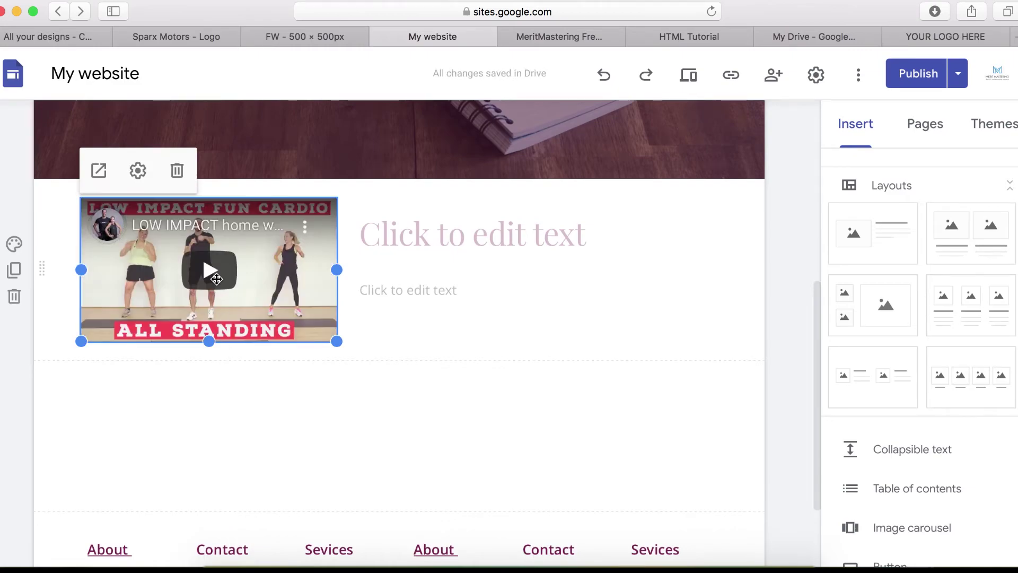
pyautogui.click(434, 292)
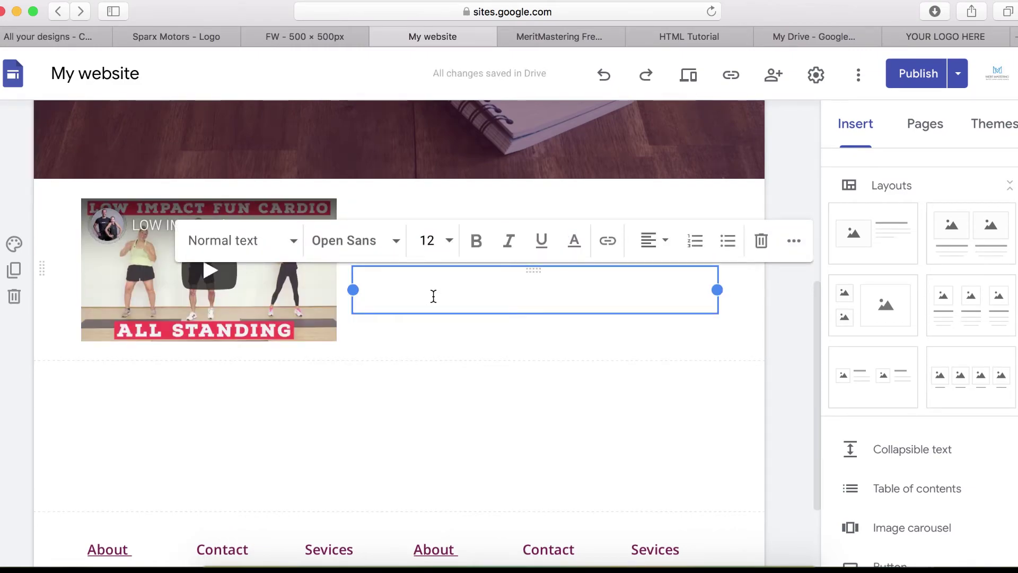
pyautogui.press('Escape')
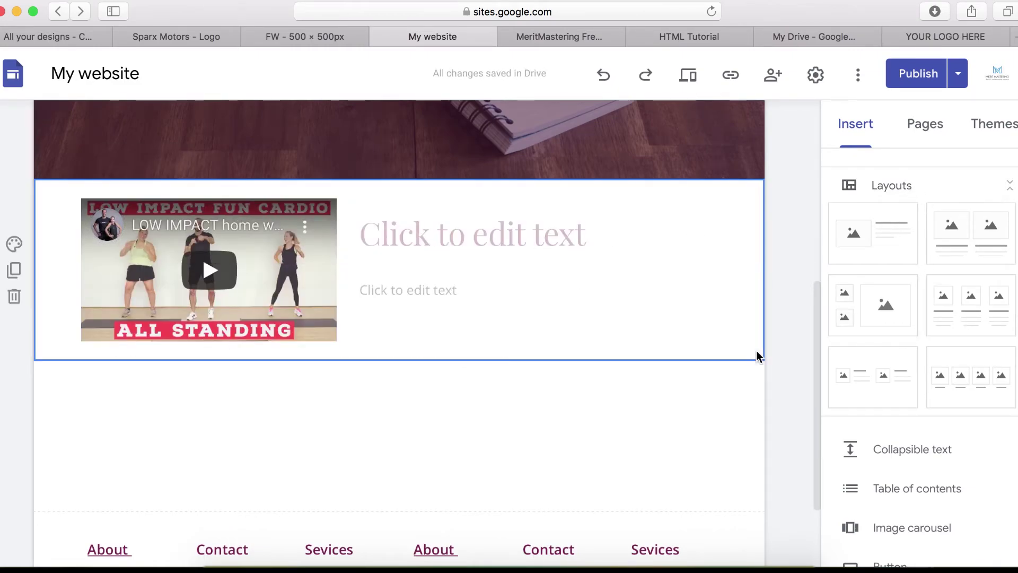
pyautogui.scroll(-1, 459, 428)
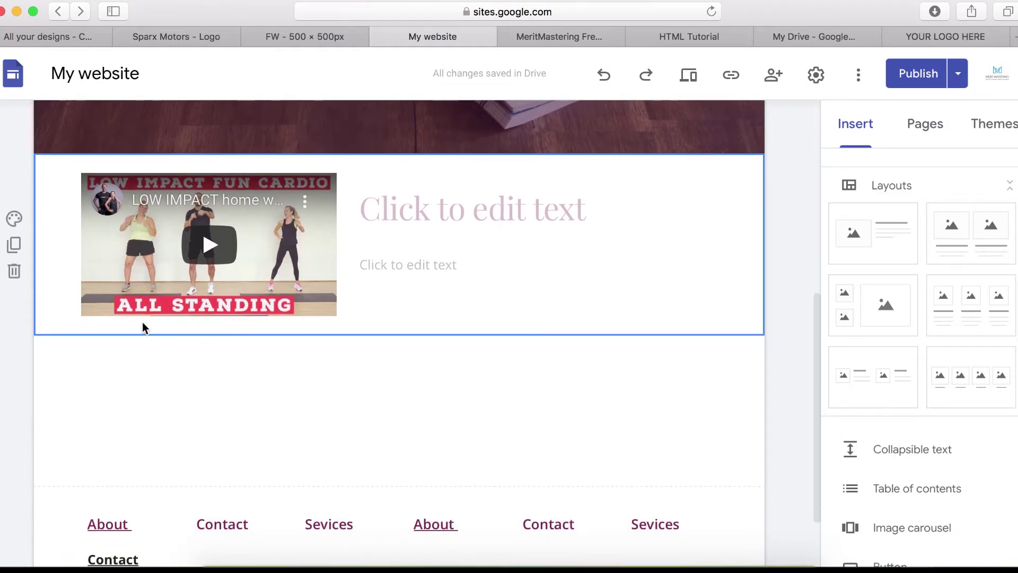
pyautogui.click(15, 245)
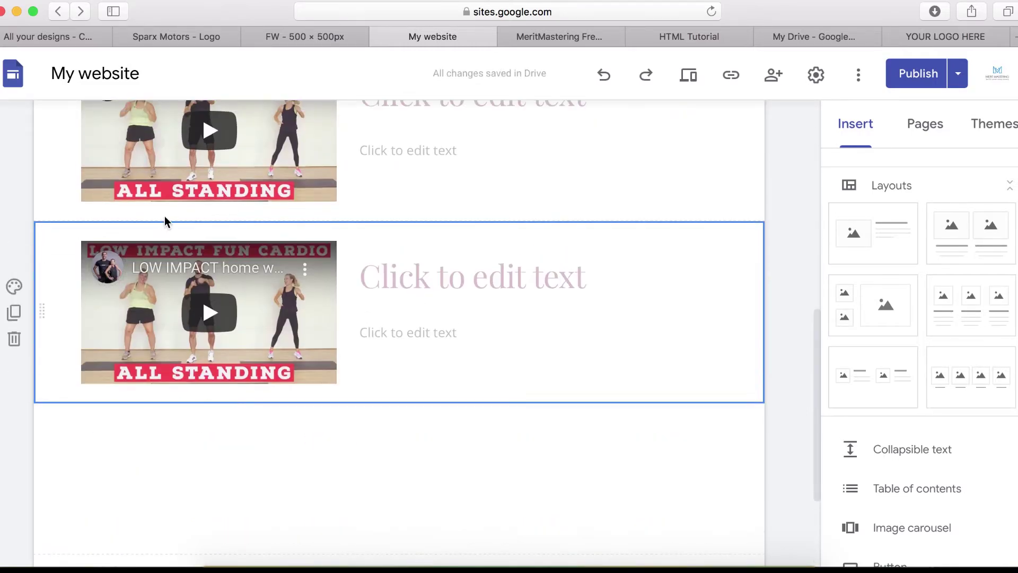
pyautogui.click(16, 342)
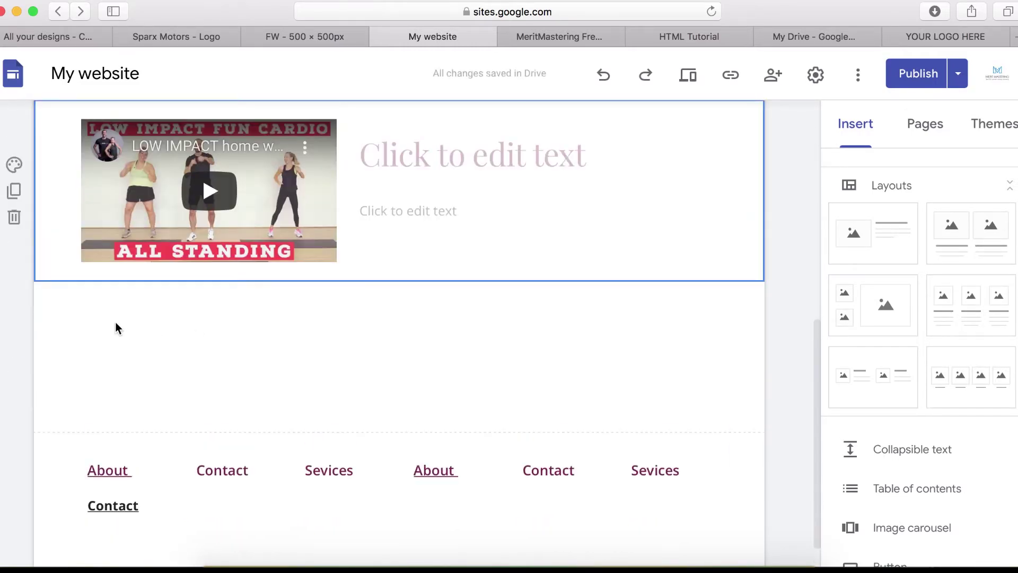
# Apply the dark purple Emphasis 2 background to the video section and reopen background options.
pyautogui.click(15, 168)
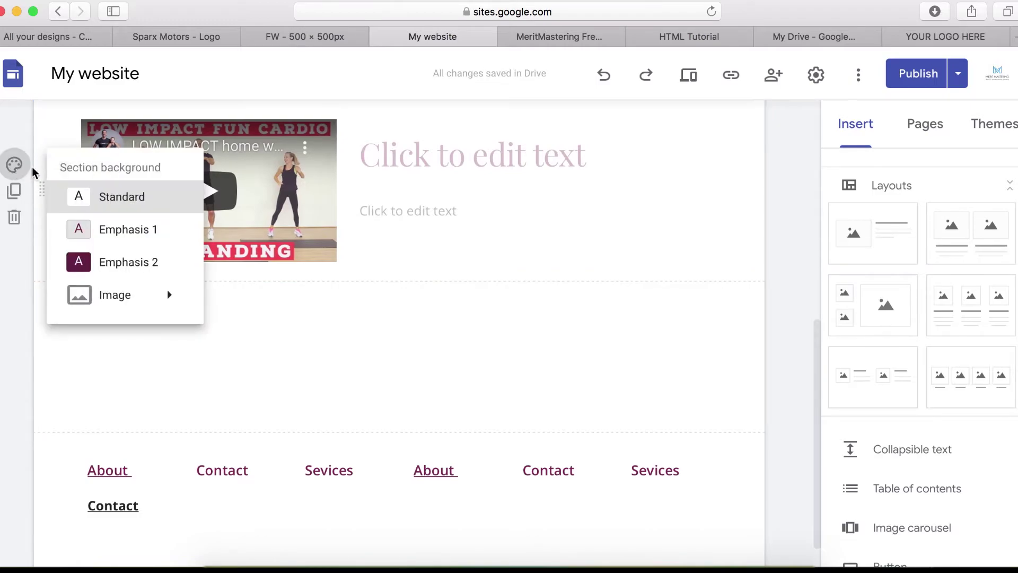
pyautogui.click(122, 263)
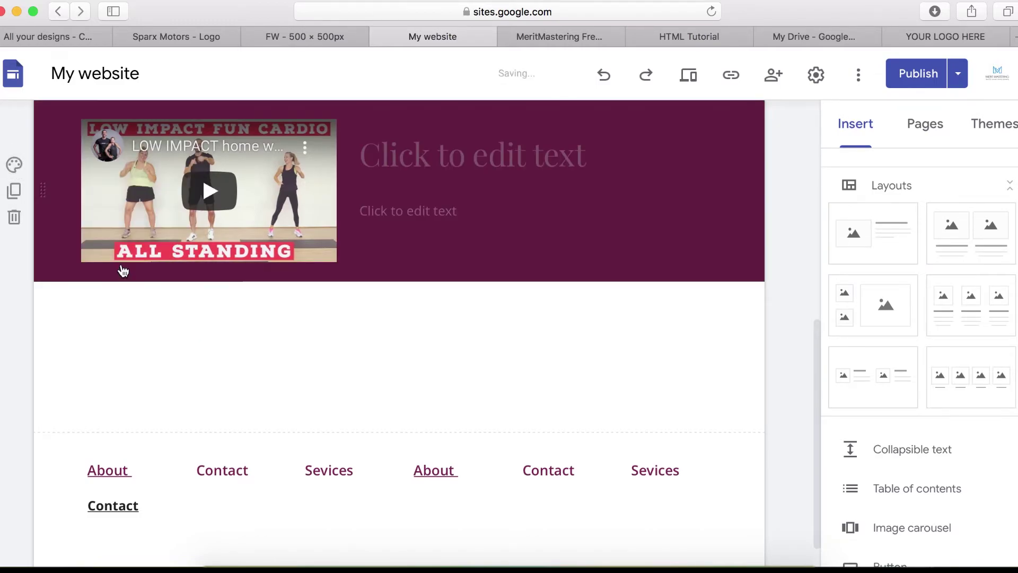
pyautogui.scroll(1, 305, 237)
pyautogui.scroll(1, 305, 238)
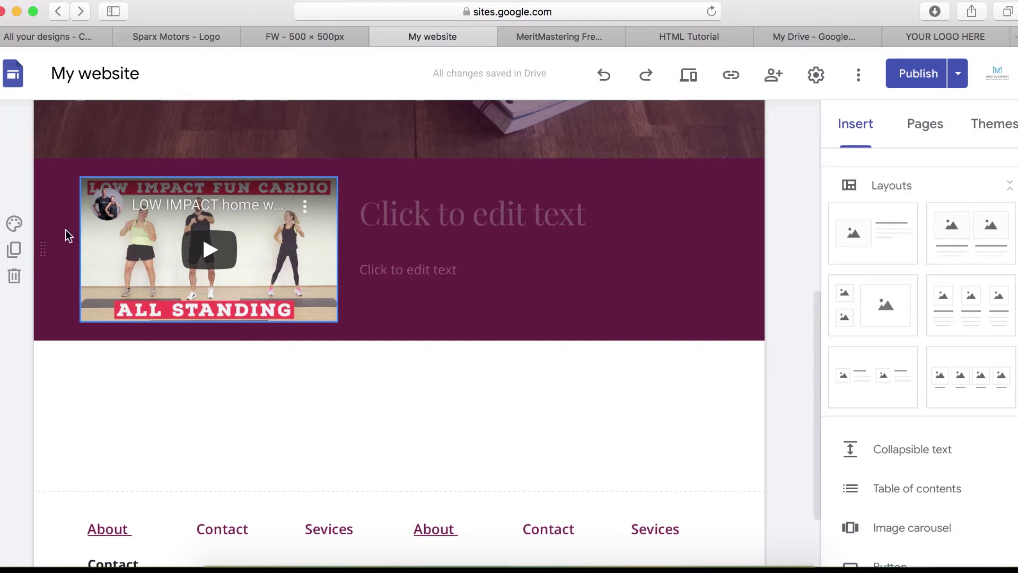
pyautogui.click(17, 231)
pyautogui.moveTo(119, 353)
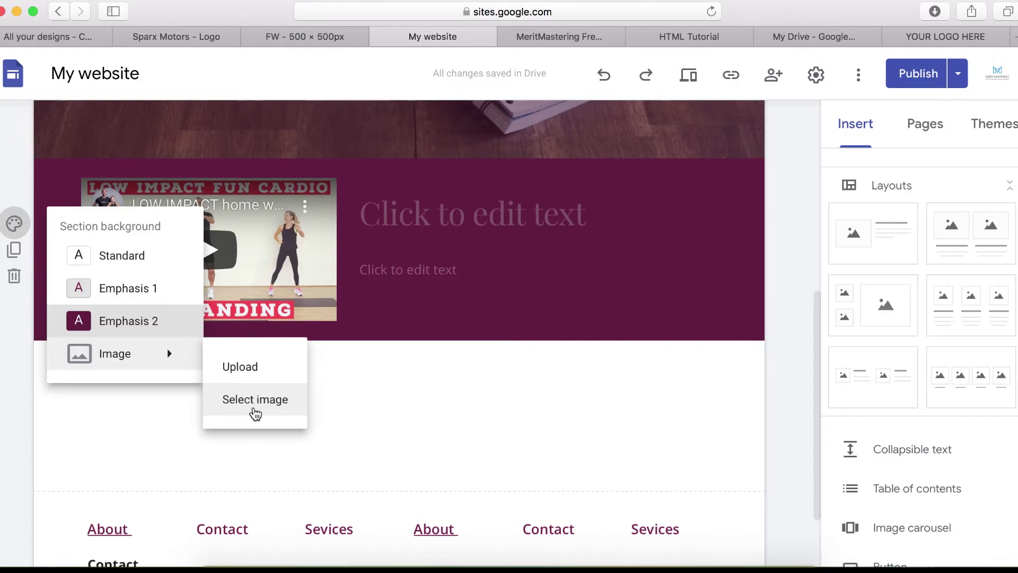
# Browse the By URL, Search, Your albums and Google Drive background images, choosing none.
pyautogui.click(256, 402)
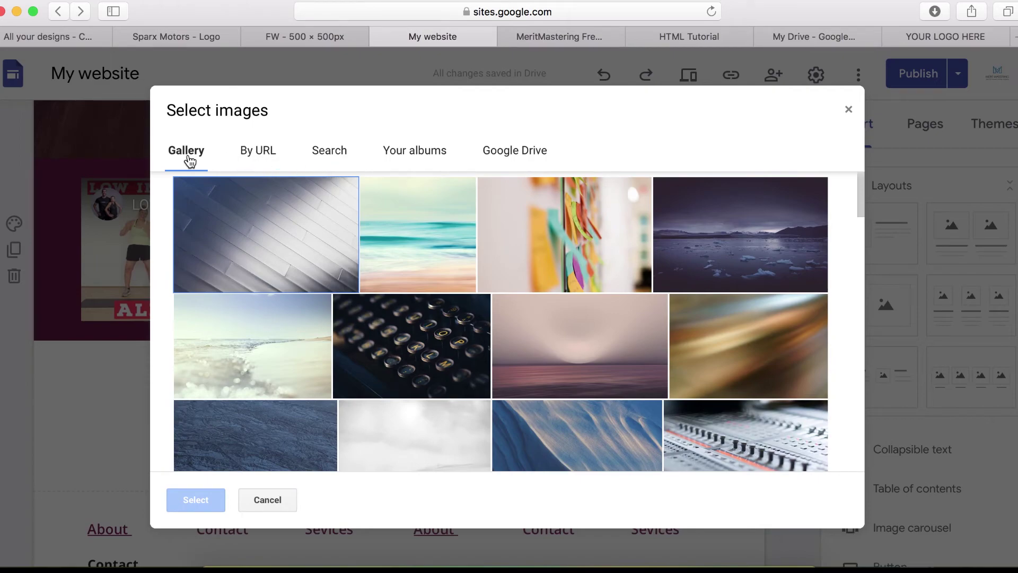
pyautogui.click(257, 150)
pyautogui.click(330, 151)
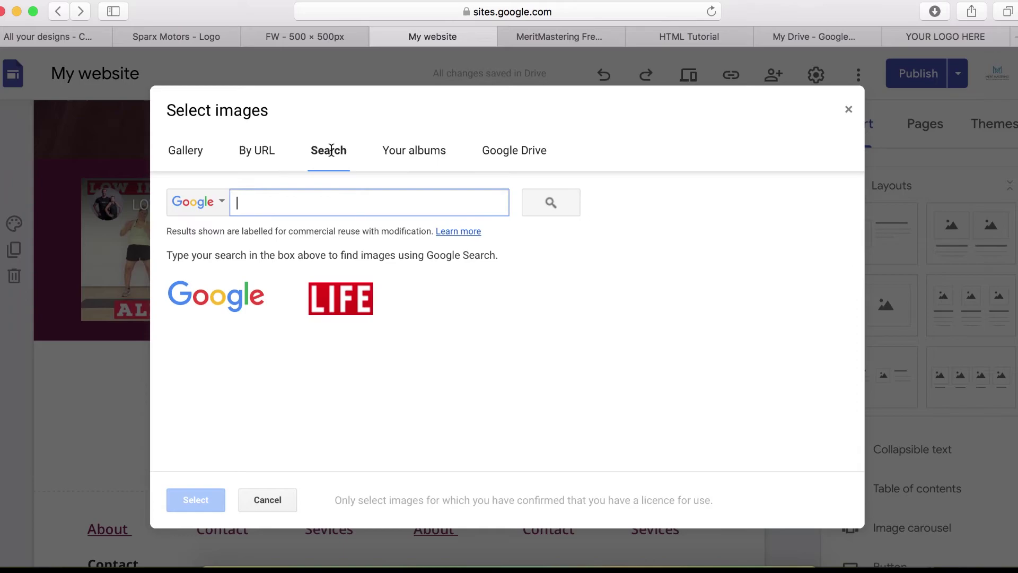
pyautogui.click(413, 151)
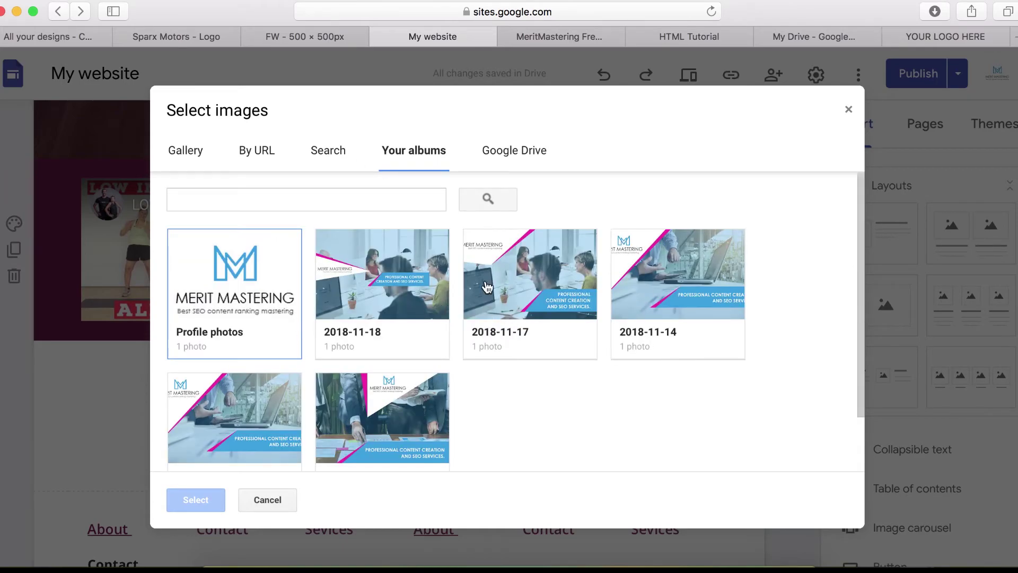
pyautogui.click(514, 150)
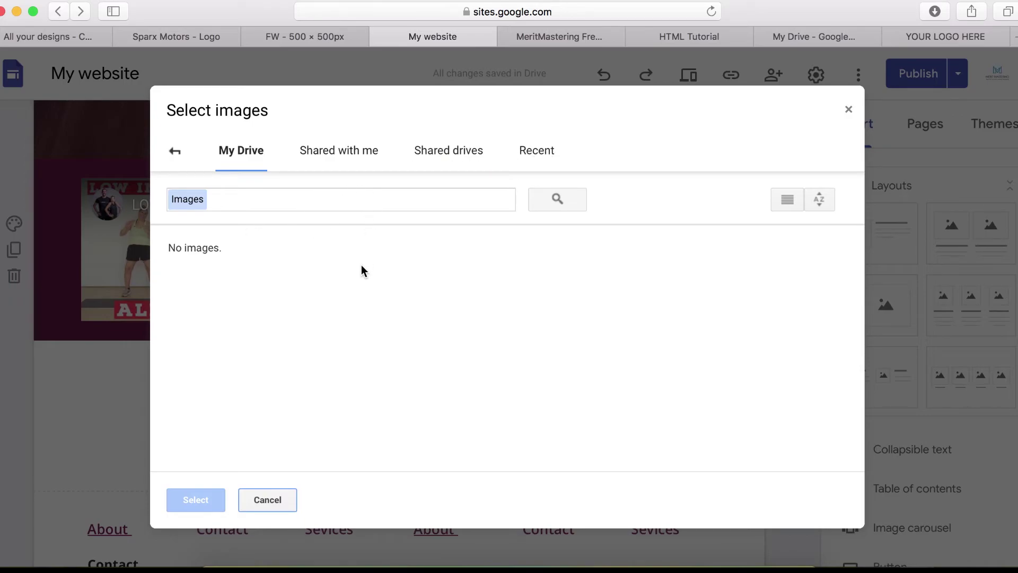
pyautogui.click(330, 151)
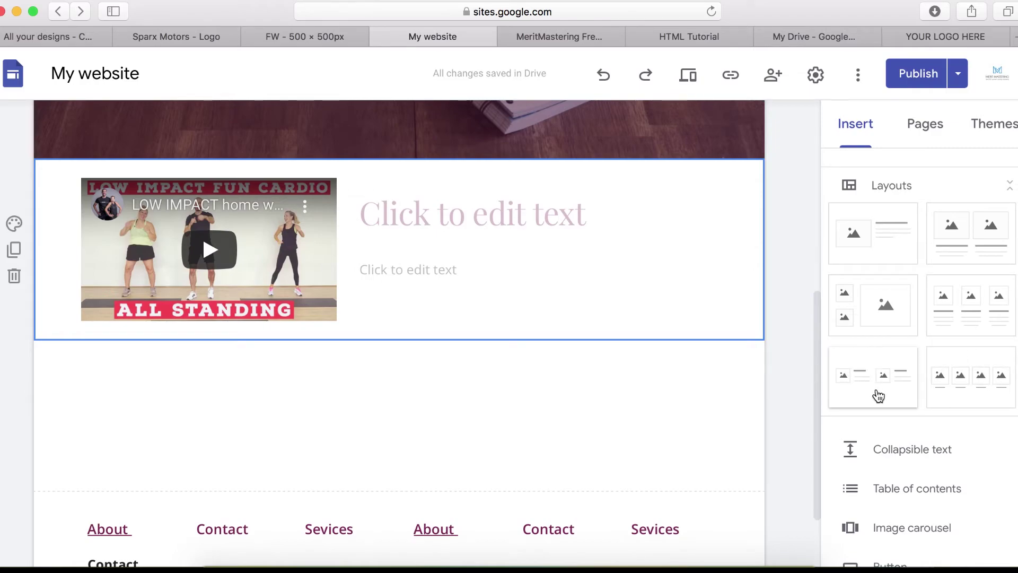
pyautogui.scroll(-2, 517, 390)
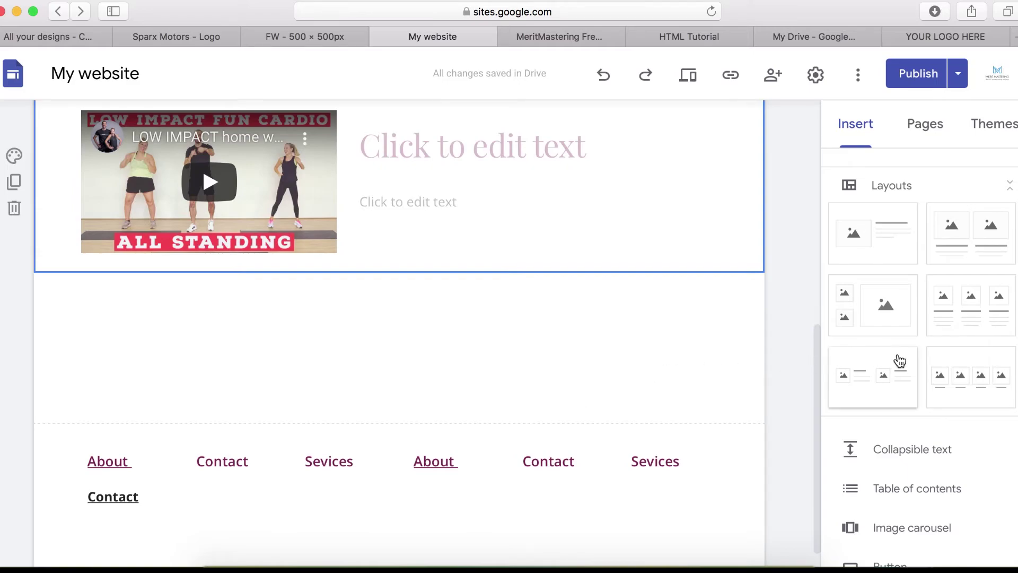
# Insert a three-column layout and a trial four-column layout below the video section.
pyautogui.click(977, 310)
pyautogui.scroll(-4, 620, 374)
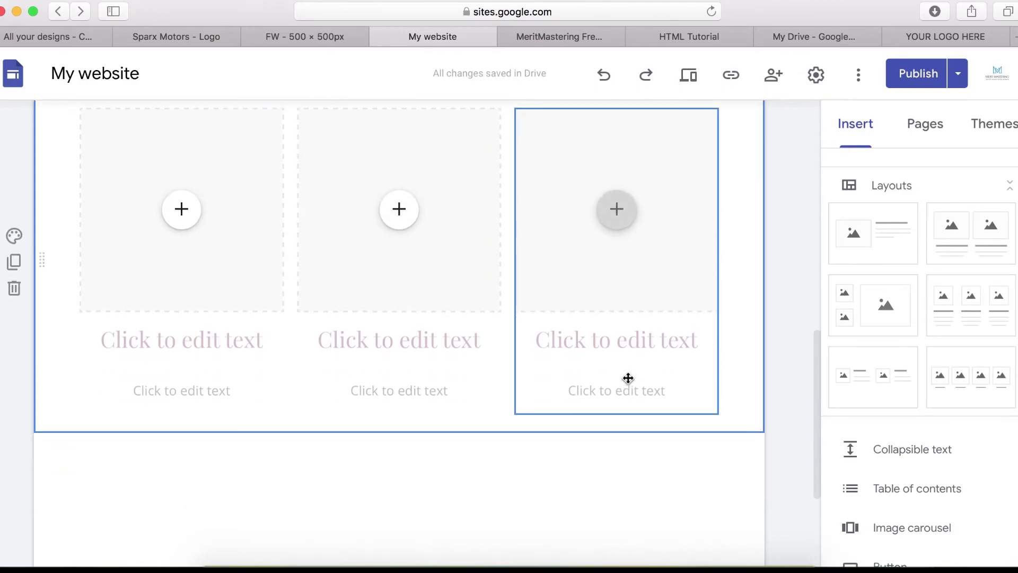
pyautogui.click(954, 387)
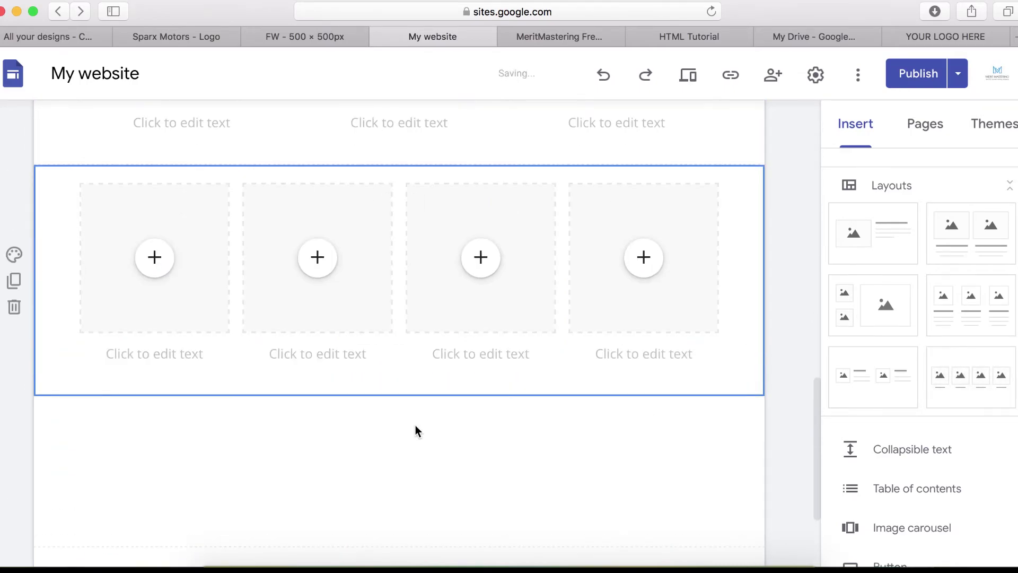
pyautogui.click(644, 356)
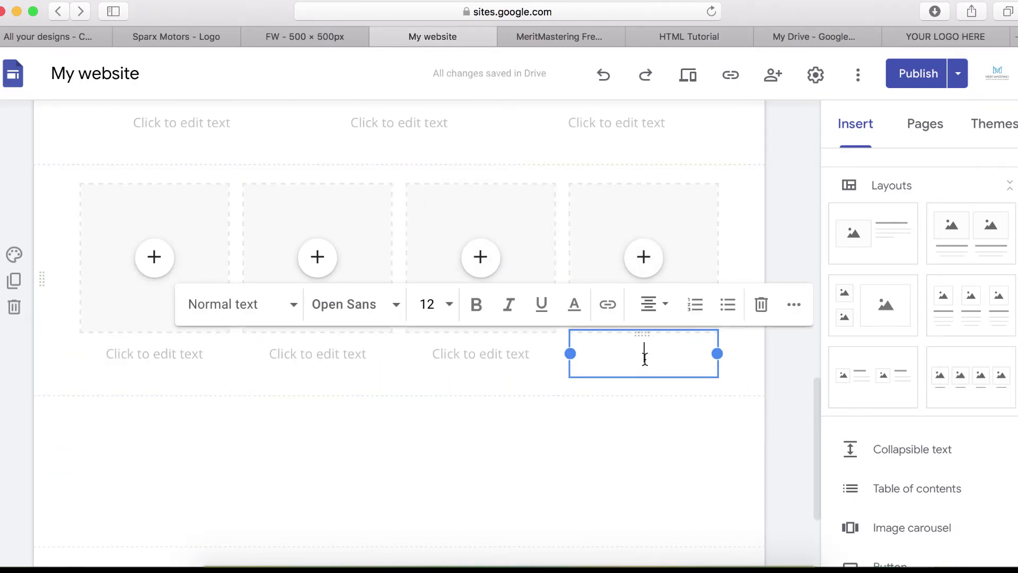
# Delete the four-column section's caption boxes, then remove that whole section.
pyautogui.click(762, 304)
pyautogui.click(509, 354)
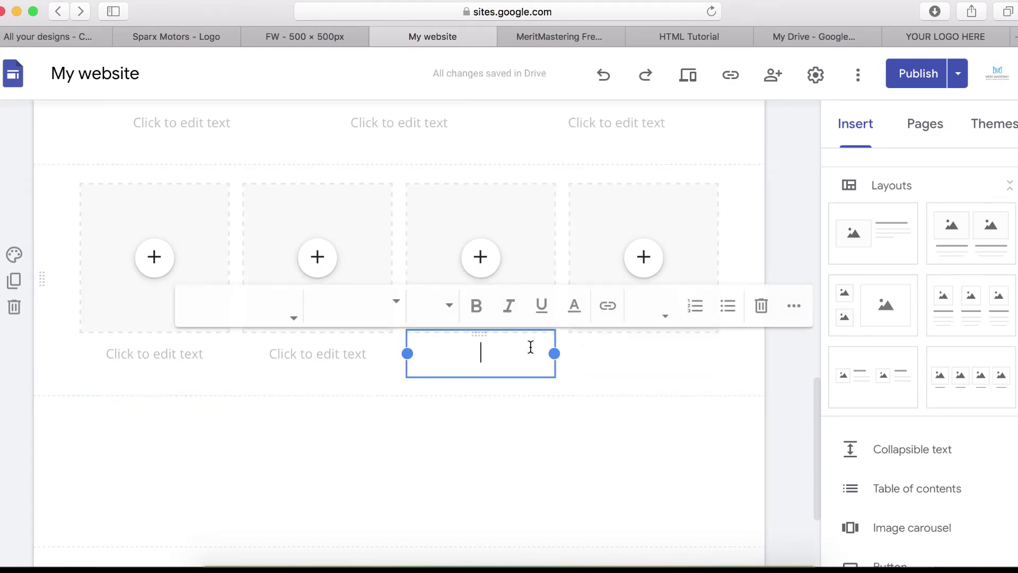
pyautogui.click(761, 304)
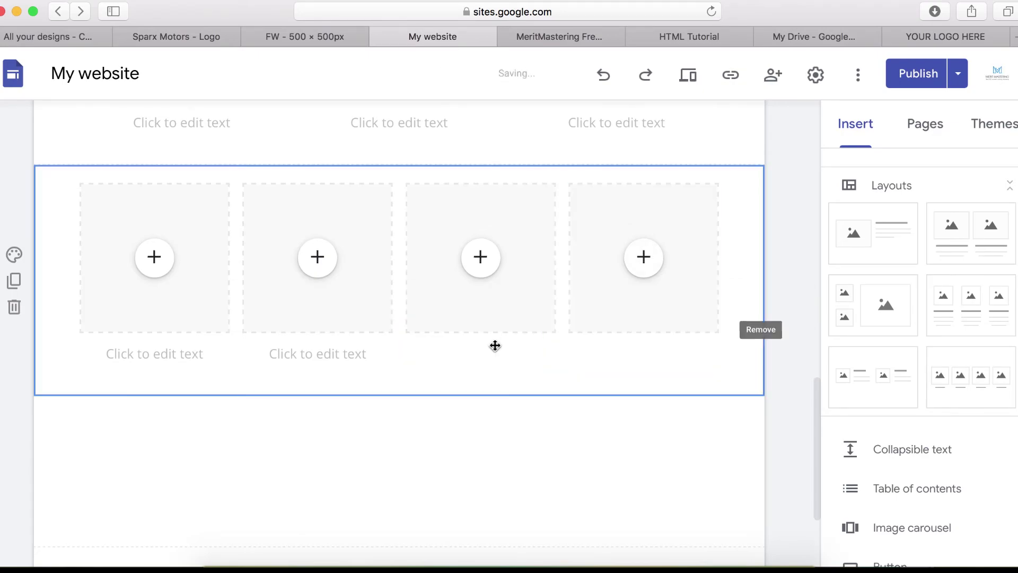
pyautogui.click(350, 355)
pyautogui.click(761, 304)
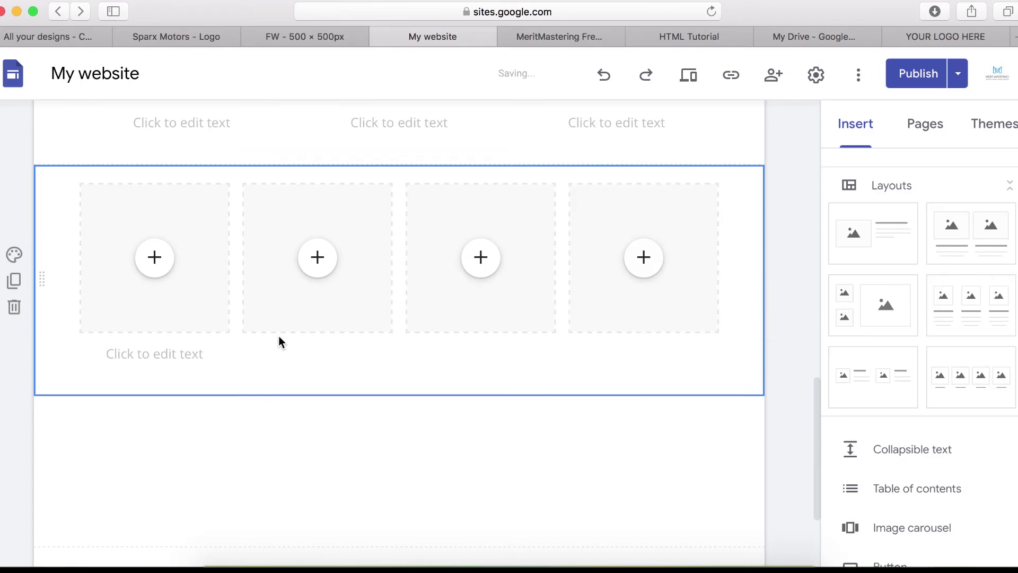
pyautogui.click(14, 307)
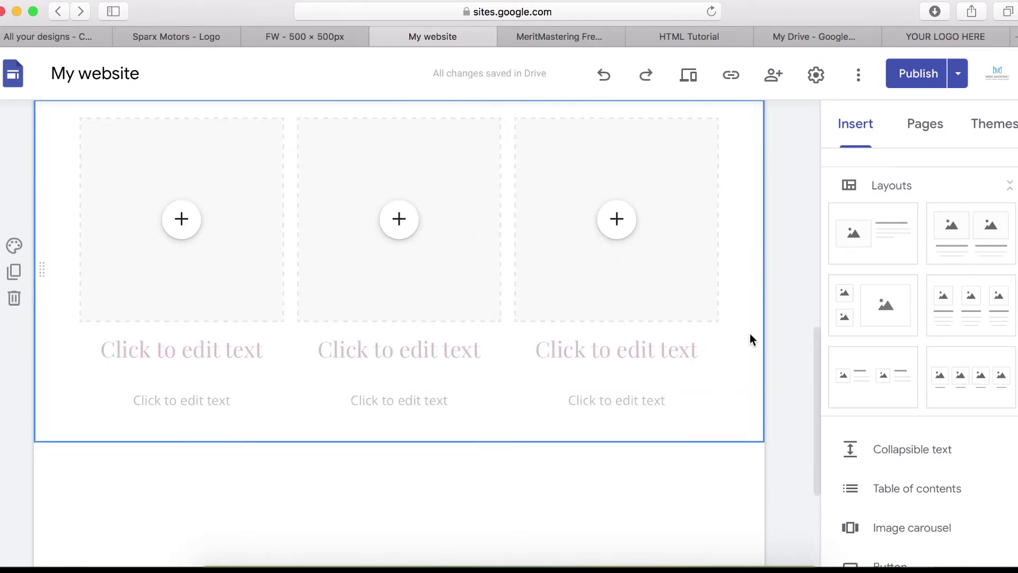
pyautogui.scroll(-5, 485, 416)
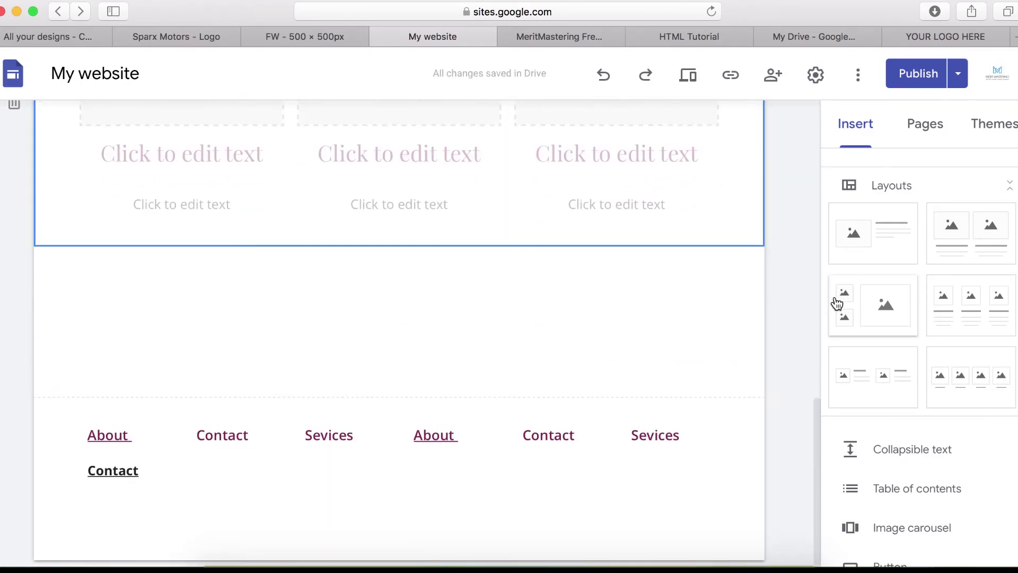
# Insert the collage layout with two small stacked slots beside one large slot.
pyautogui.click(873, 306)
pyautogui.scroll(-3, 396, 419)
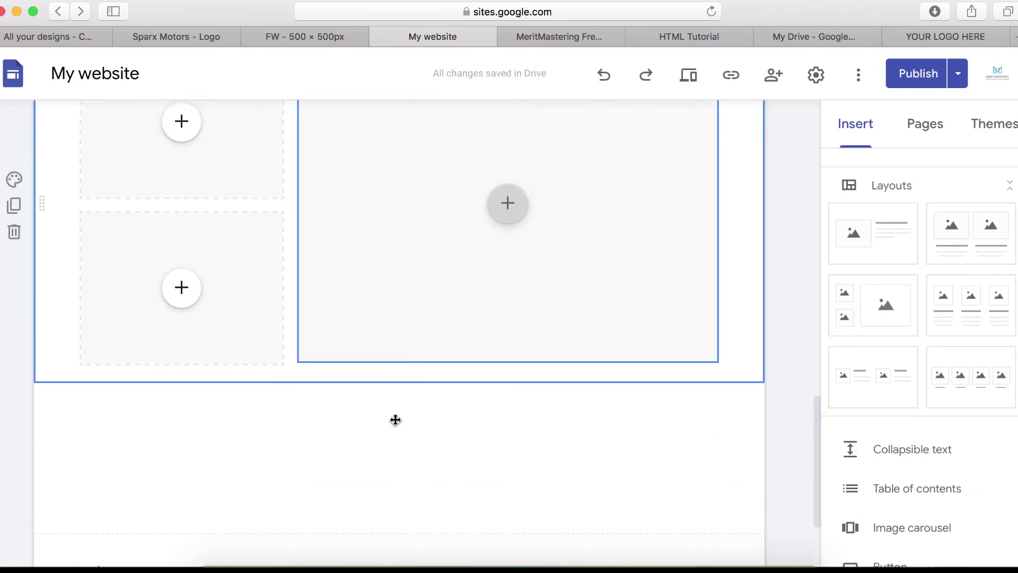
pyautogui.scroll(5, 474, 286)
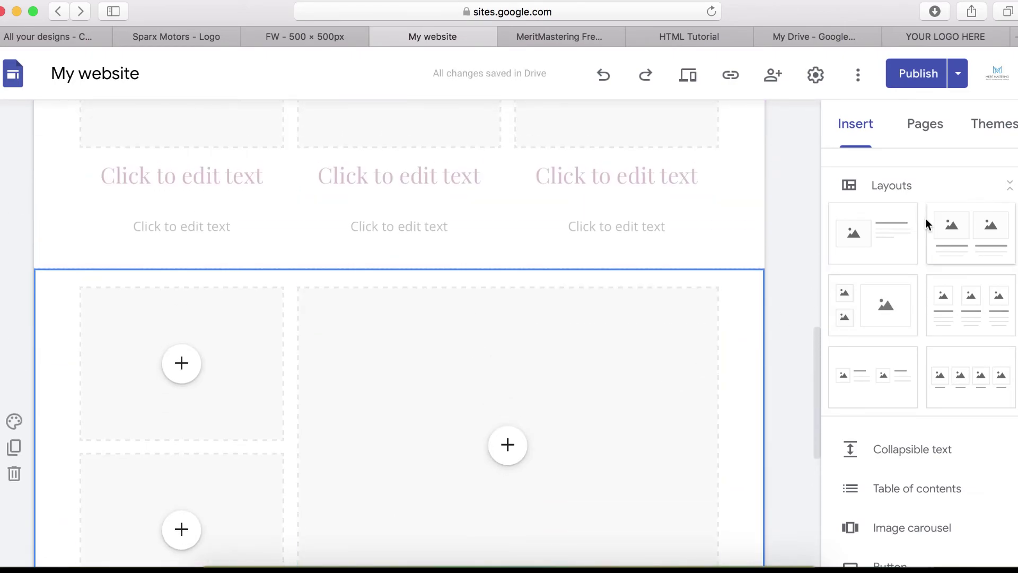
pyautogui.scroll(-5, 507, 444)
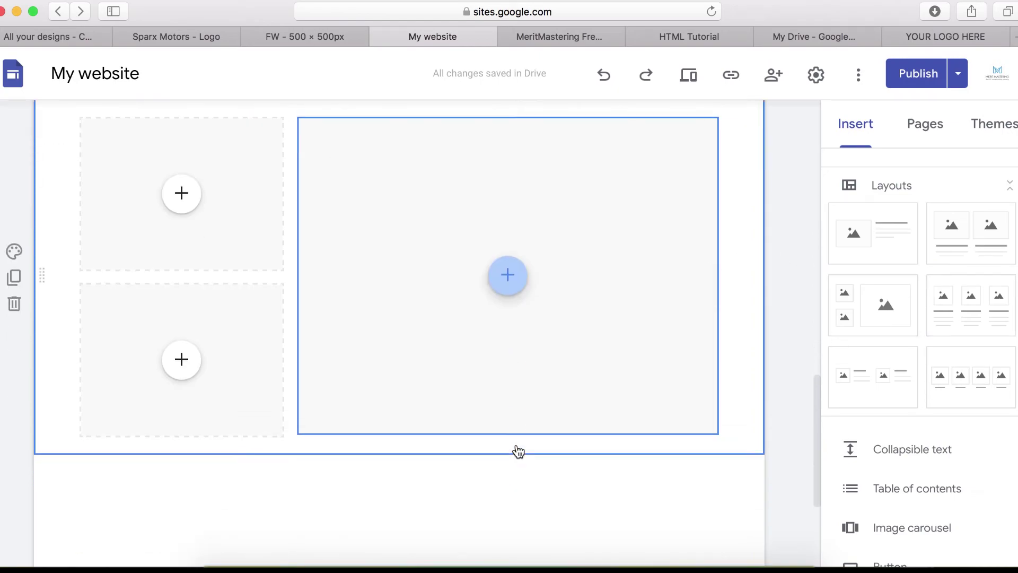
pyautogui.click(181, 266)
pyautogui.scroll(3, 195, 135)
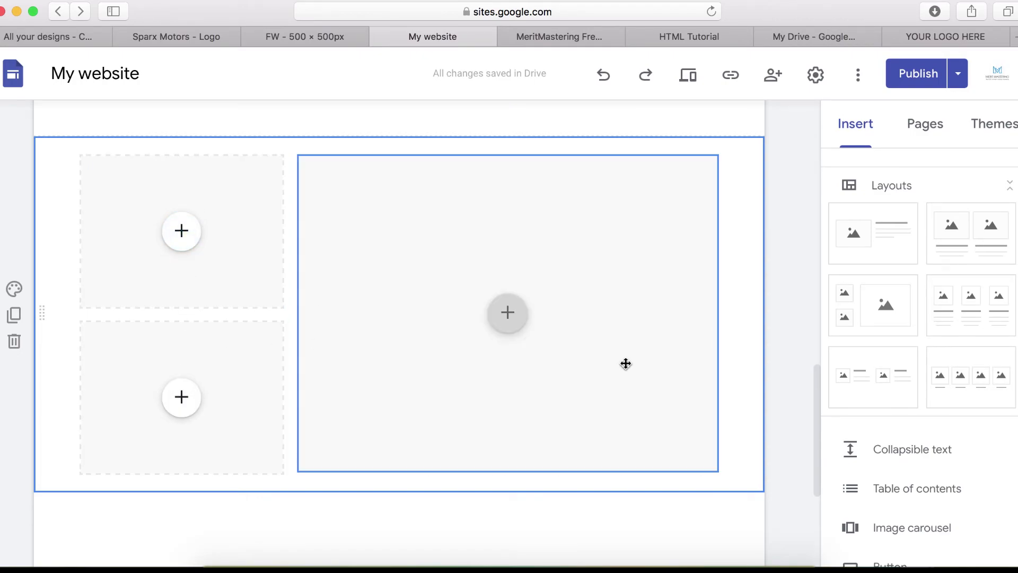
pyautogui.scroll(5, 626, 363)
pyautogui.scroll(3, 477, 351)
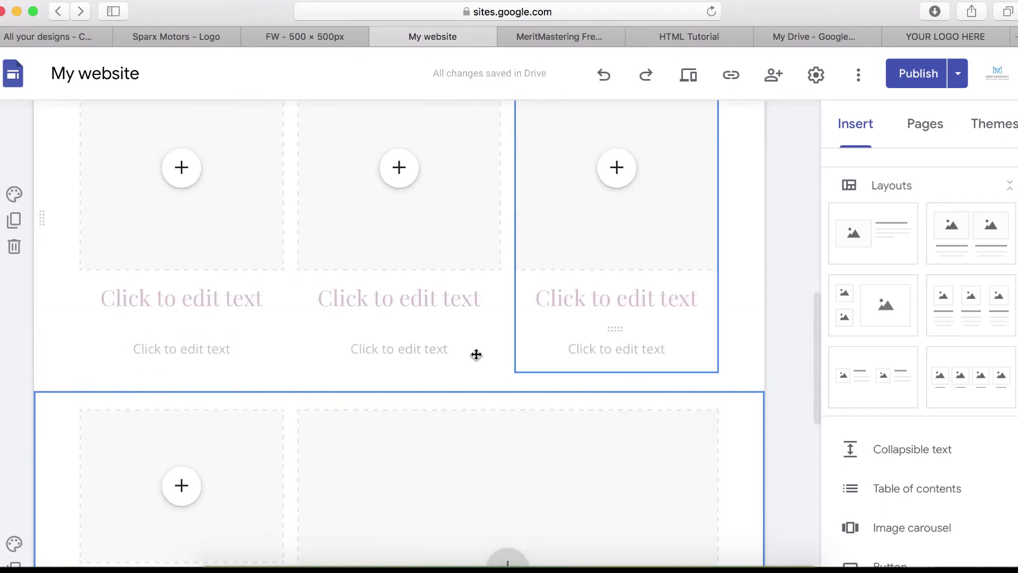